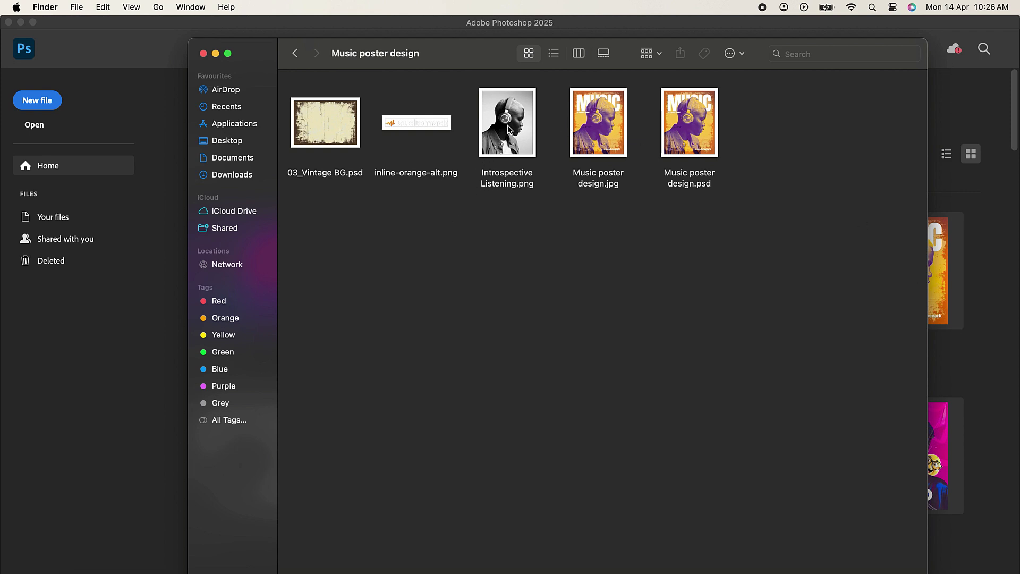
Open Introspective Listening.png from the Music poster design folder in Photoshop
{"action": "left_click_drag", "start_coordinate": [508, 129], "coordinate": [145, 44]}
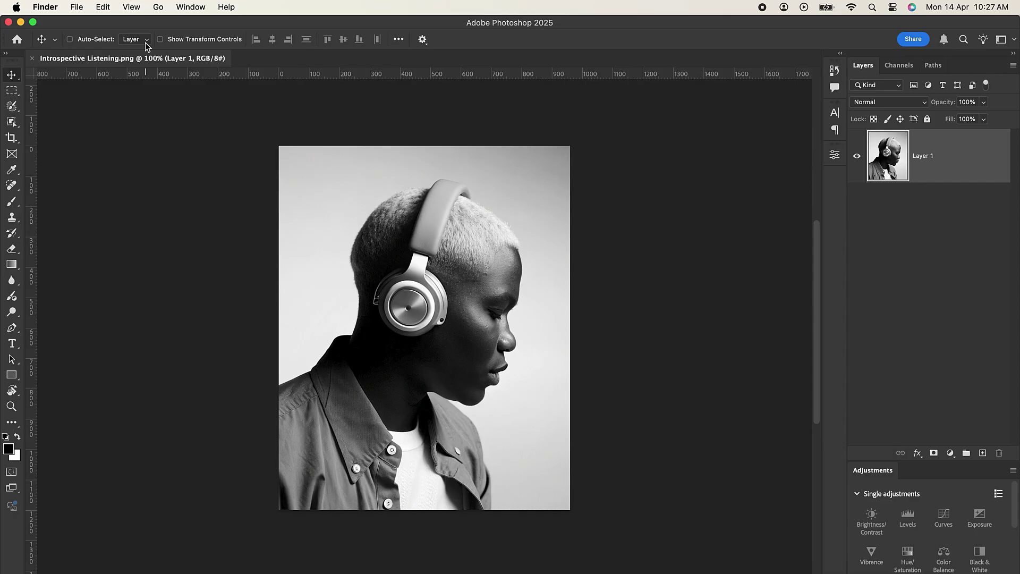
Bring Photoshop forward and zoom the portrait in to 133%
{"action": "left_click", "coordinate": [518, 315]}
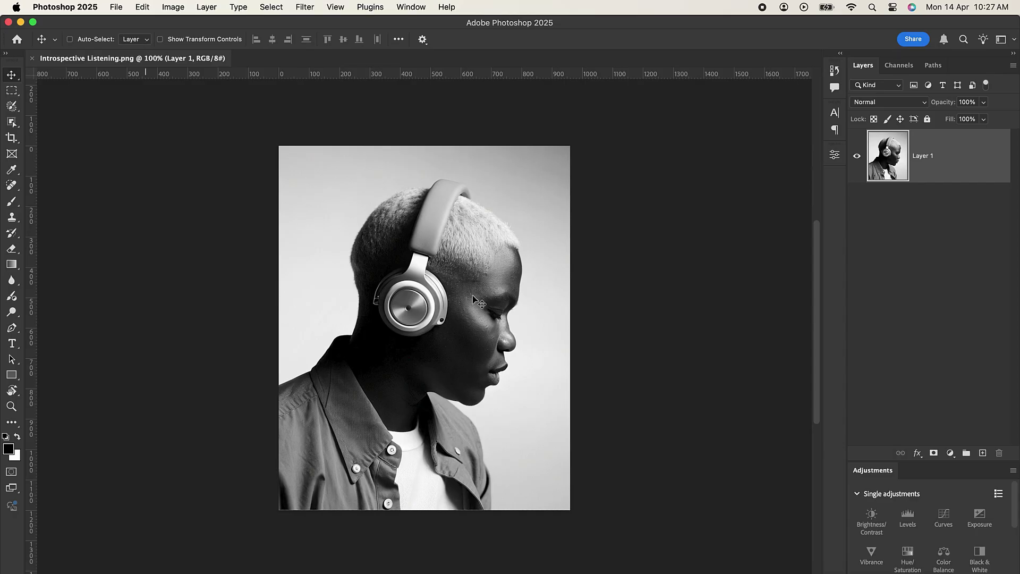
{"action": "key", "text": "super+equal"}
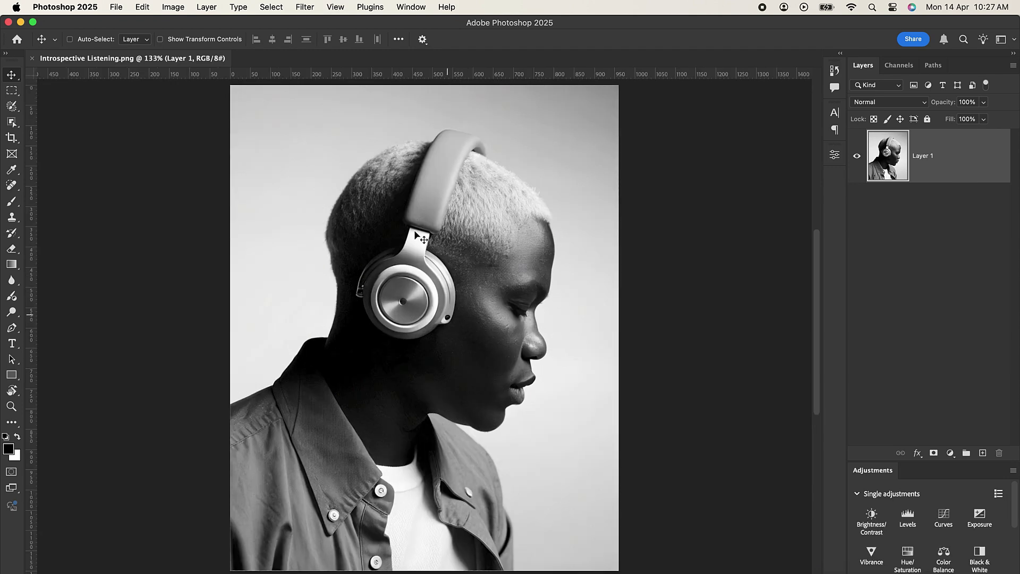
Create a New Guide Layout with 70 px left and right margins
{"action": "left_click", "coordinate": [333, 12]}
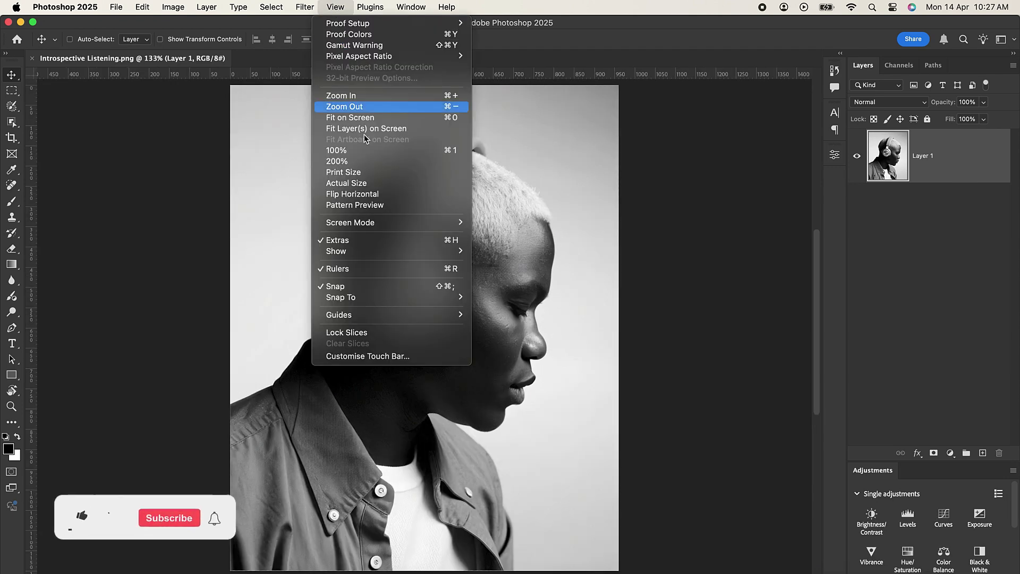
{"action": "mouse_move", "coordinate": [414, 316]}
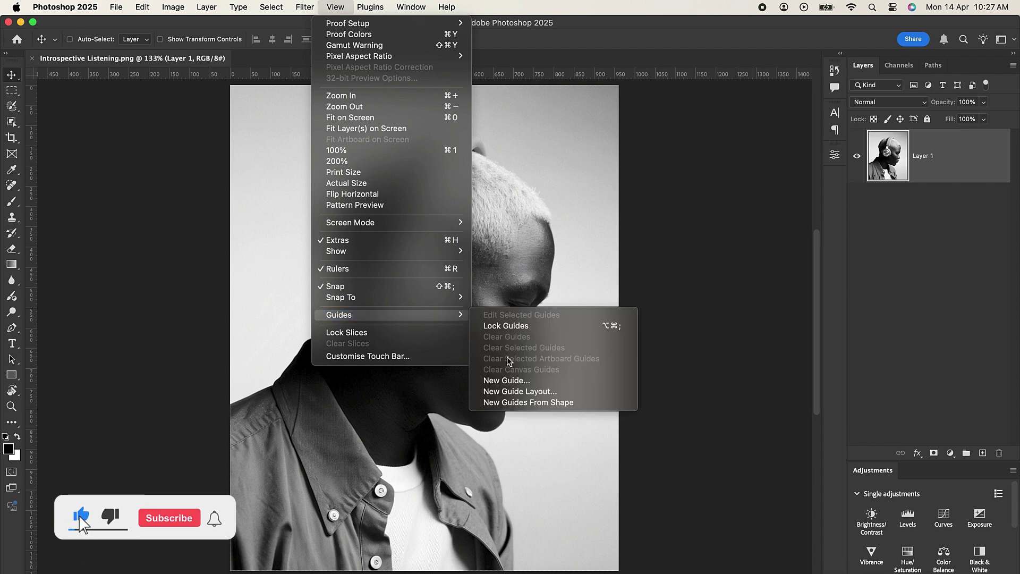
{"action": "left_click", "coordinate": [510, 391]}
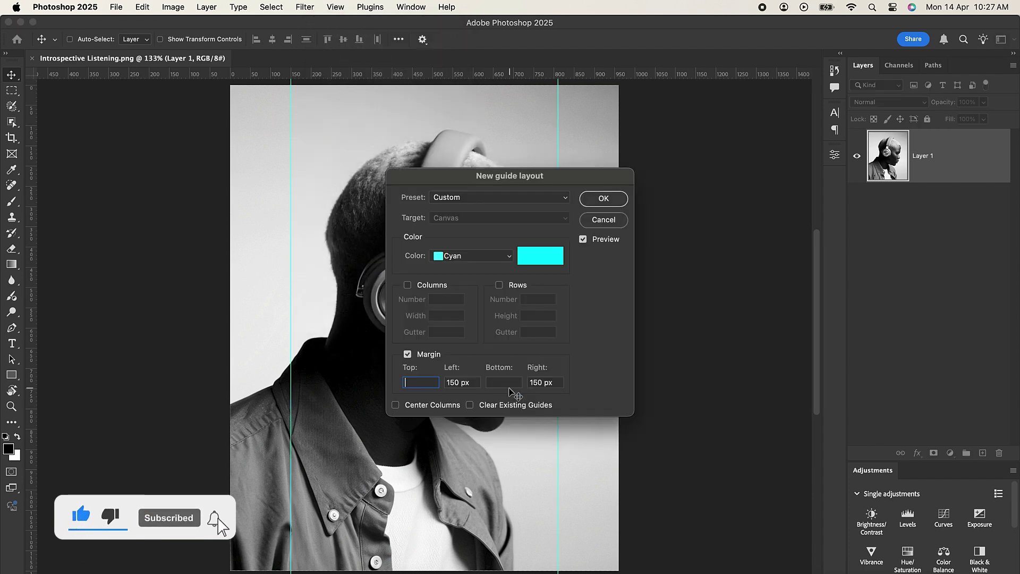
{"action": "double_click", "coordinate": [454, 387]}
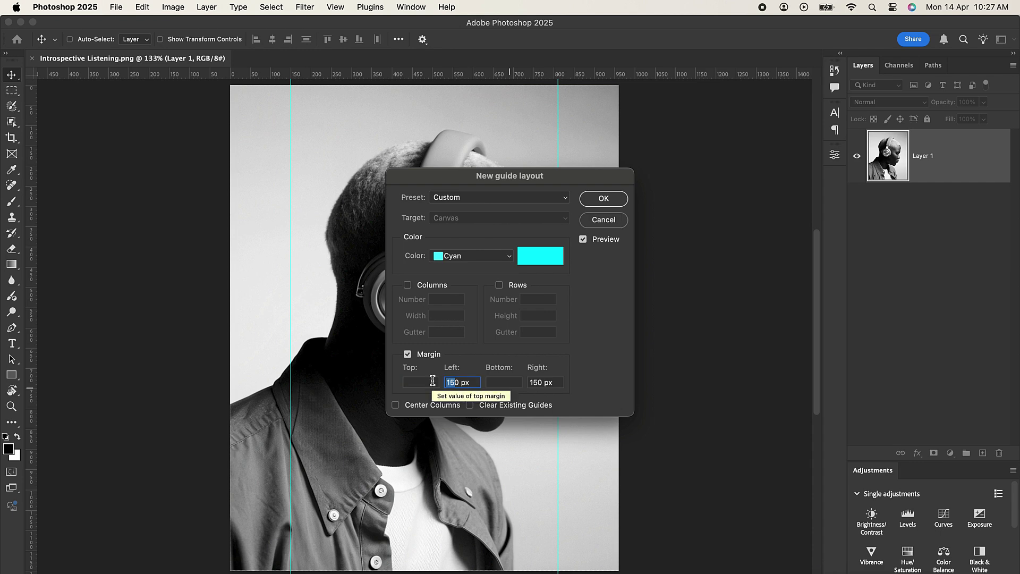
{"action": "type", "text": "70"}
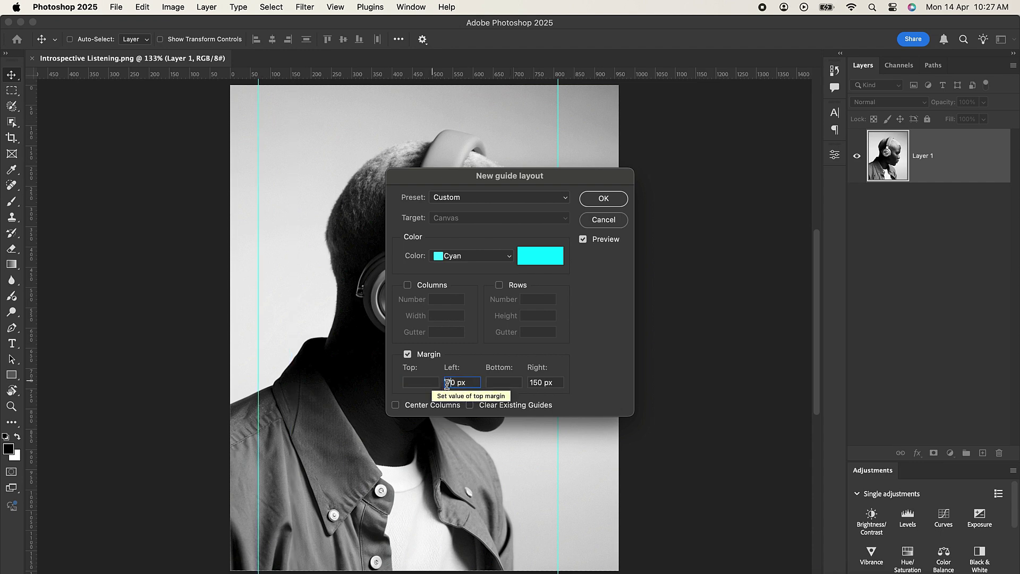
{"action": "double_click", "coordinate": [537, 382]}
{"action": "type", "text": "70"}
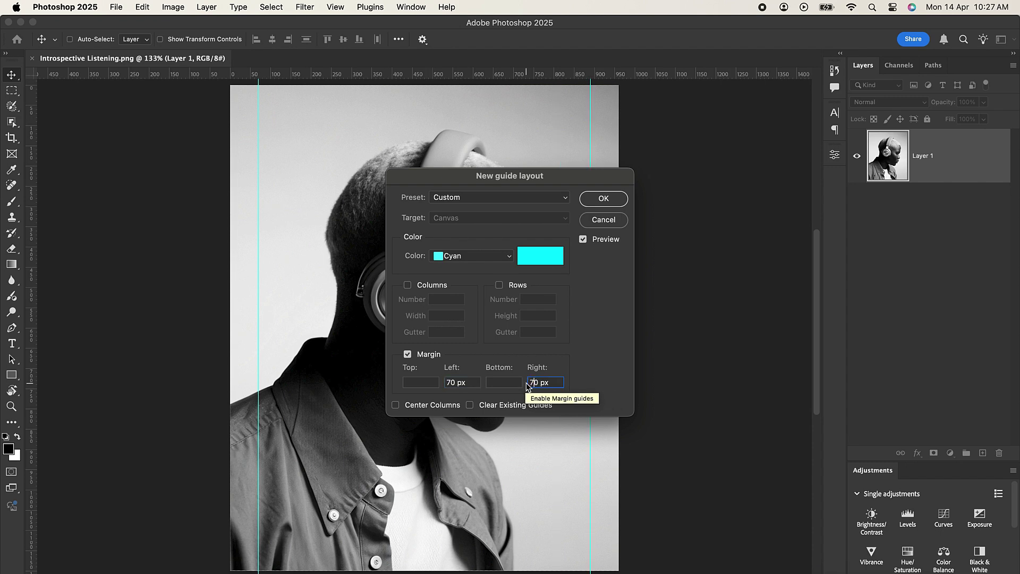
{"action": "left_click", "coordinate": [604, 200]}
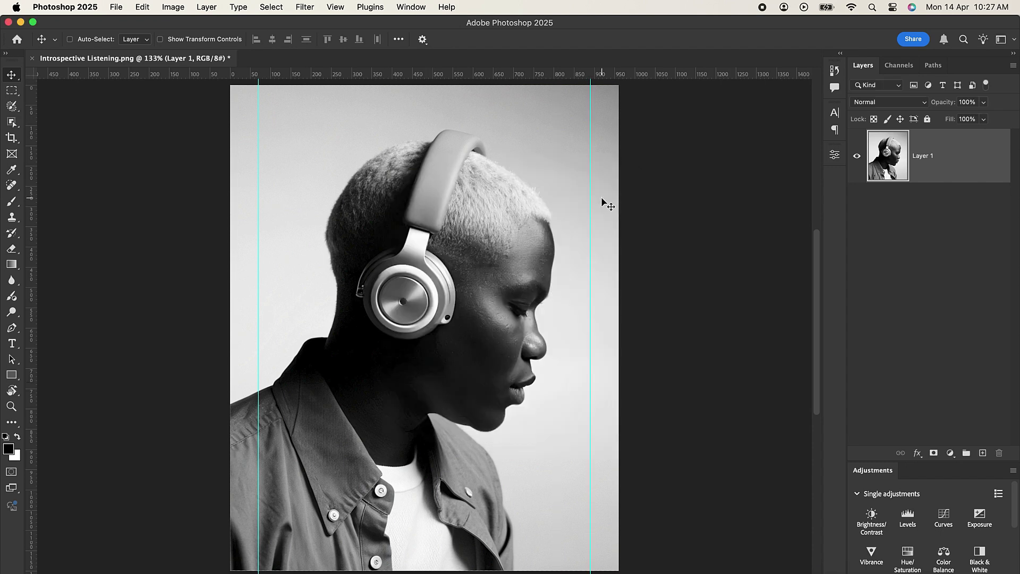
Select the person with the Object Selection Tool and copy them onto Layer 2 with Cmd+J
{"action": "left_click", "coordinate": [13, 124]}
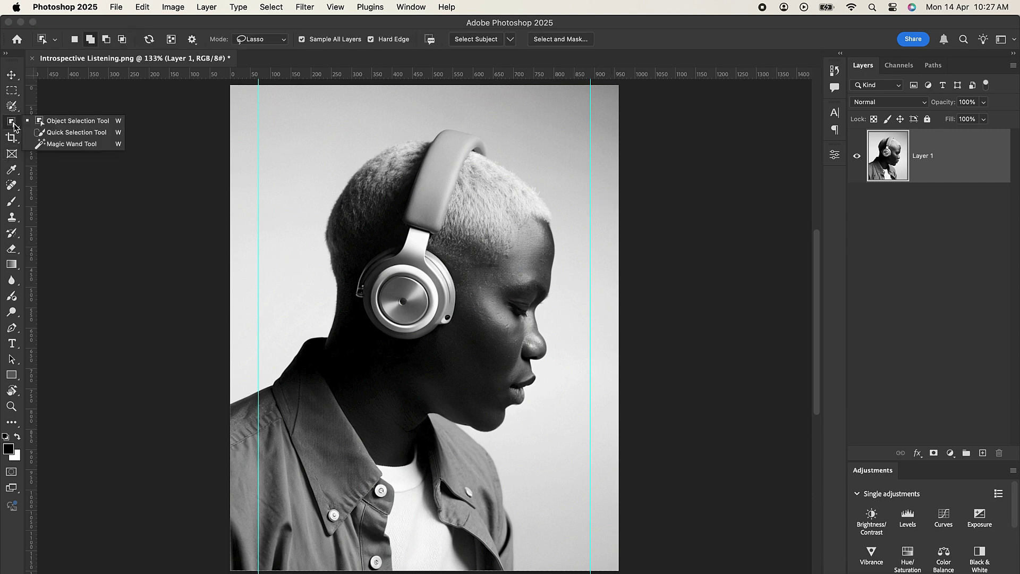
{"action": "left_click", "coordinate": [70, 124]}
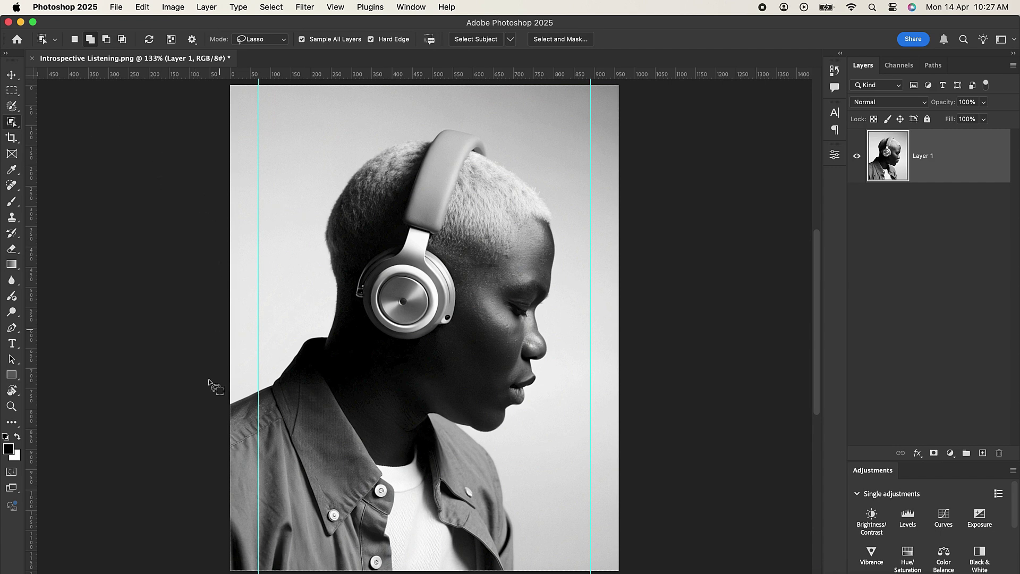
{"action": "mouse_move", "coordinate": [217, 393]}
{"action": "left_mouse_down"}
{"action": "mouse_move", "coordinate": [290, 335]}
{"action": "mouse_move", "coordinate": [341, 167]}
{"action": "mouse_move", "coordinate": [374, 134]}
{"action": "mouse_move", "coordinate": [468, 107]}
{"action": "mouse_move", "coordinate": [542, 175]}
{"action": "mouse_move", "coordinate": [570, 301]}
{"action": "mouse_move", "coordinate": [562, 416]}
{"action": "mouse_move", "coordinate": [525, 570]}
{"action": "mouse_move", "coordinate": [229, 572]}
{"action": "mouse_move", "coordinate": [213, 463]}
{"action": "mouse_move", "coordinate": [215, 399]}
{"action": "mouse_move", "coordinate": [228, 383]}
{"action": "mouse_move", "coordinate": [211, 401]}
{"action": "left_mouse_up"}
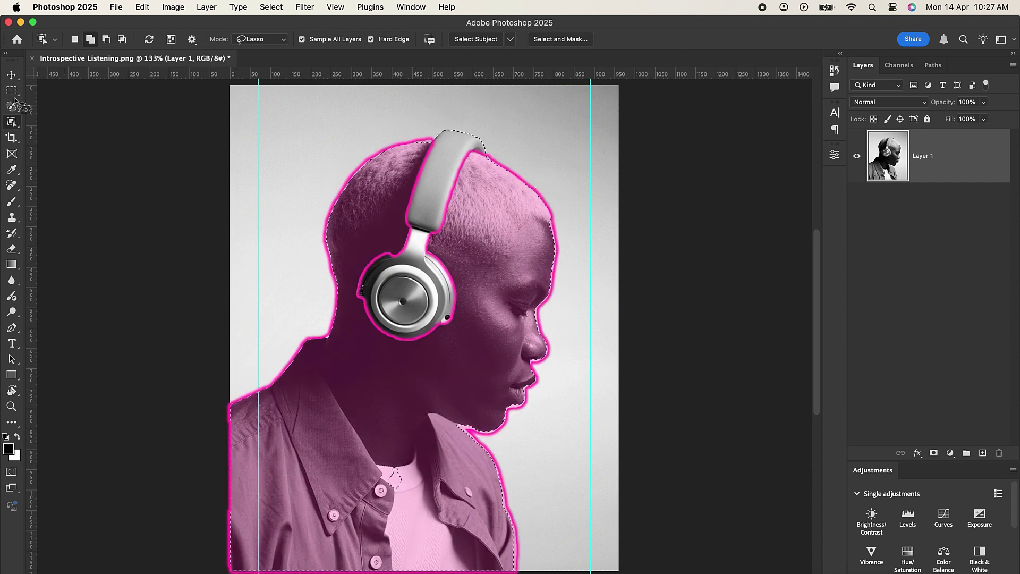
{"action": "key", "text": "v"}
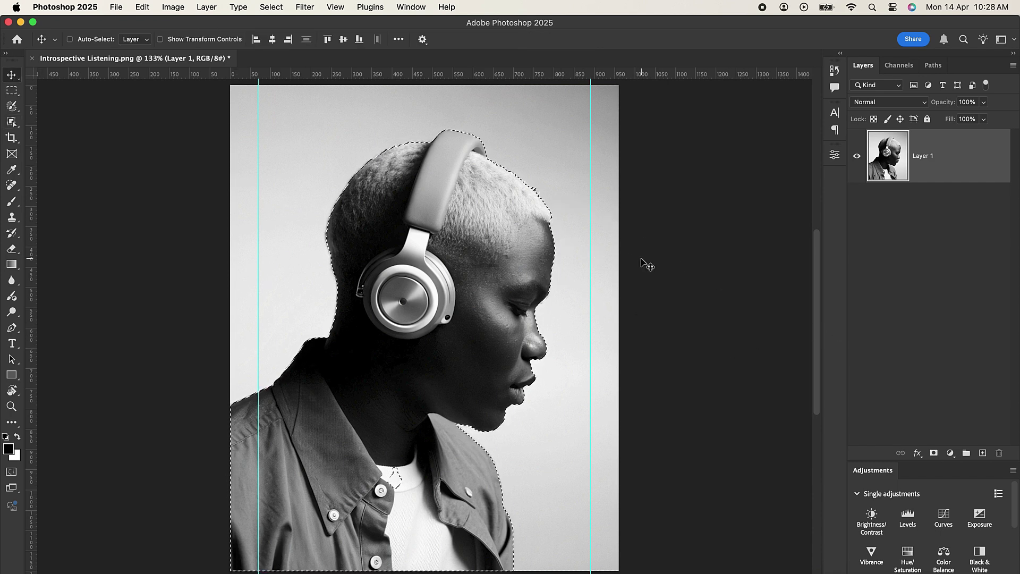
{"action": "key", "text": "super+j"}
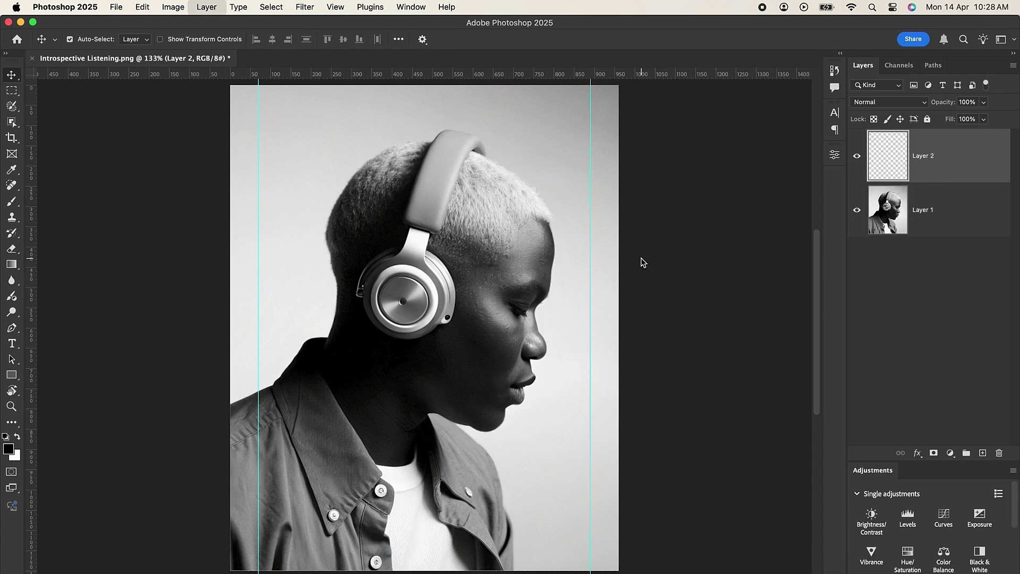
Convert Layer 2 with the cut-out subject into a smart object
{"action": "right_click", "coordinate": [956, 148]}
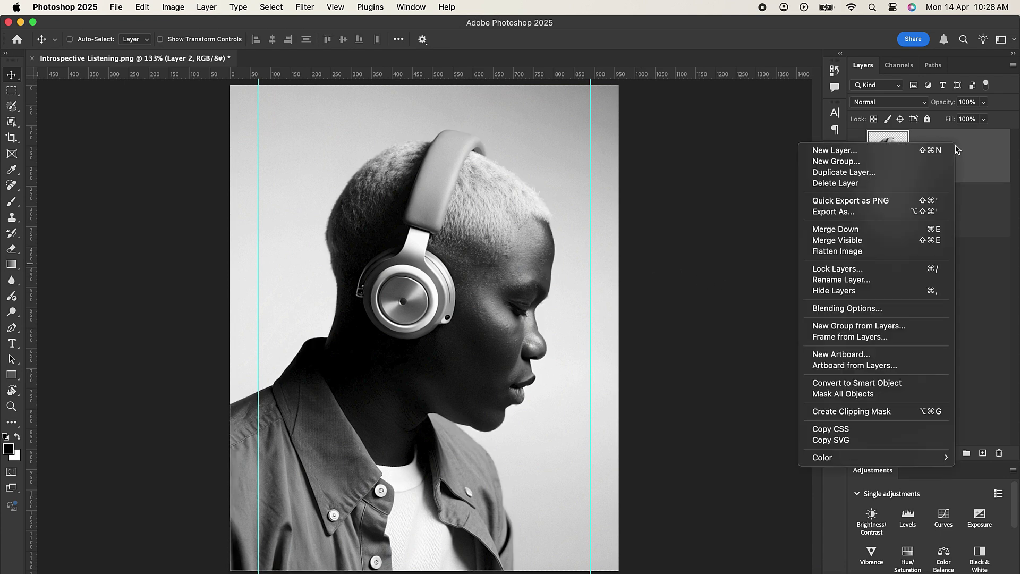
{"action": "left_click", "coordinate": [881, 384]}
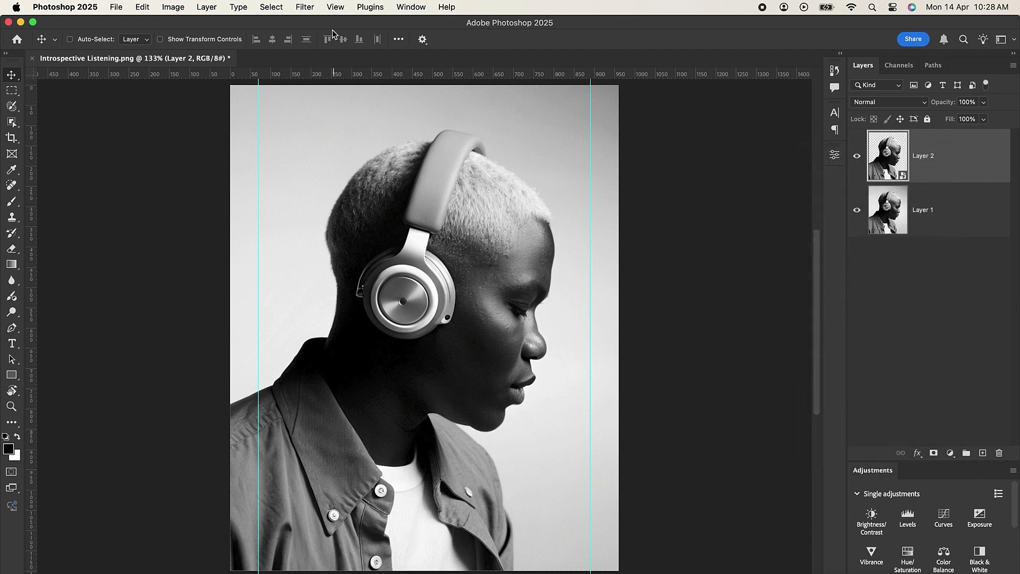
{"action": "left_click", "coordinate": [312, 9]}
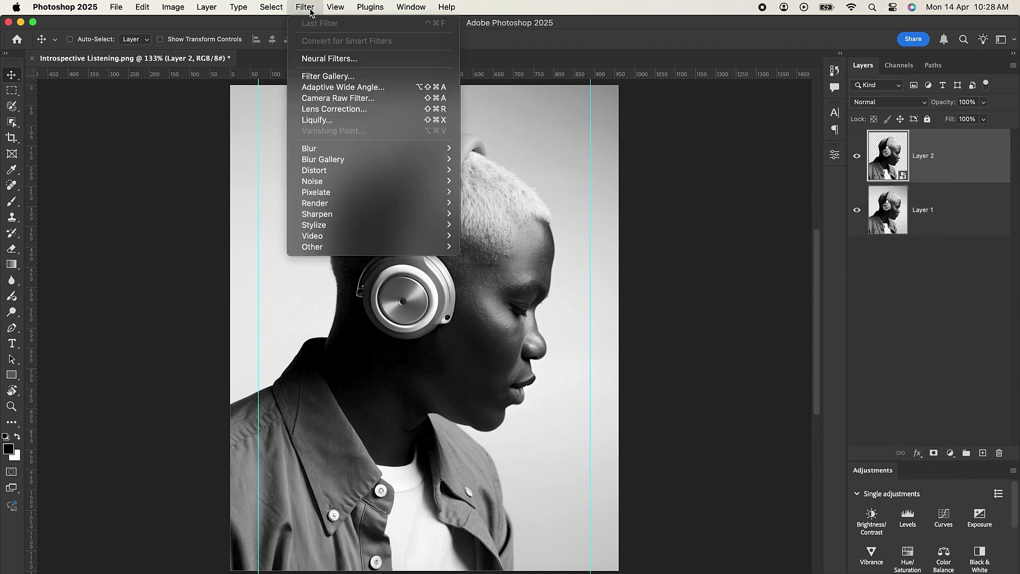
In the Camera Raw Filter, set Contrast +16, Texture +33 and Clarity +28
{"action": "left_click", "coordinate": [320, 99]}
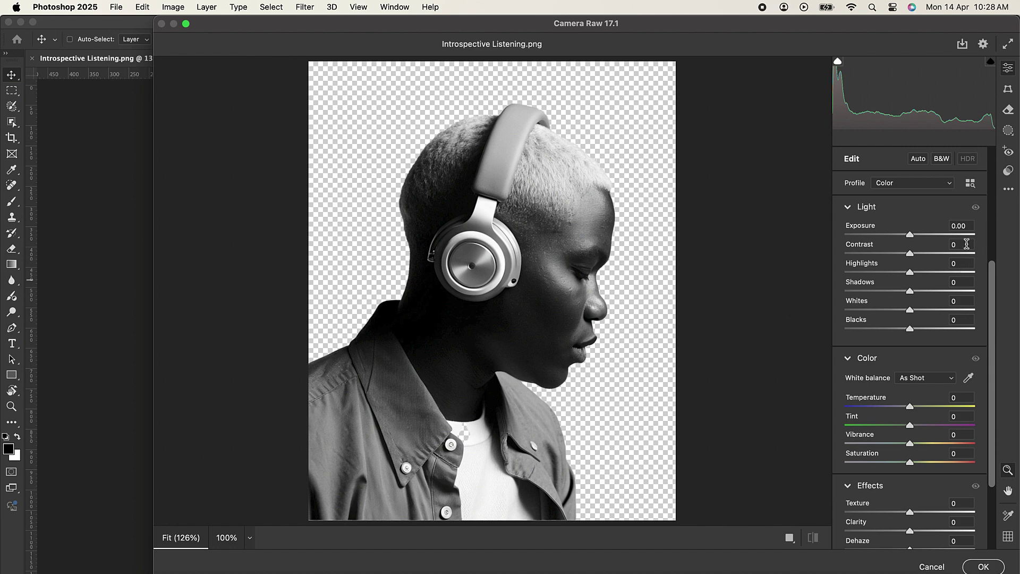
{"action": "double_click", "coordinate": [967, 244]}
{"action": "type", "text": "16"}
{"action": "key", "text": "Return"}
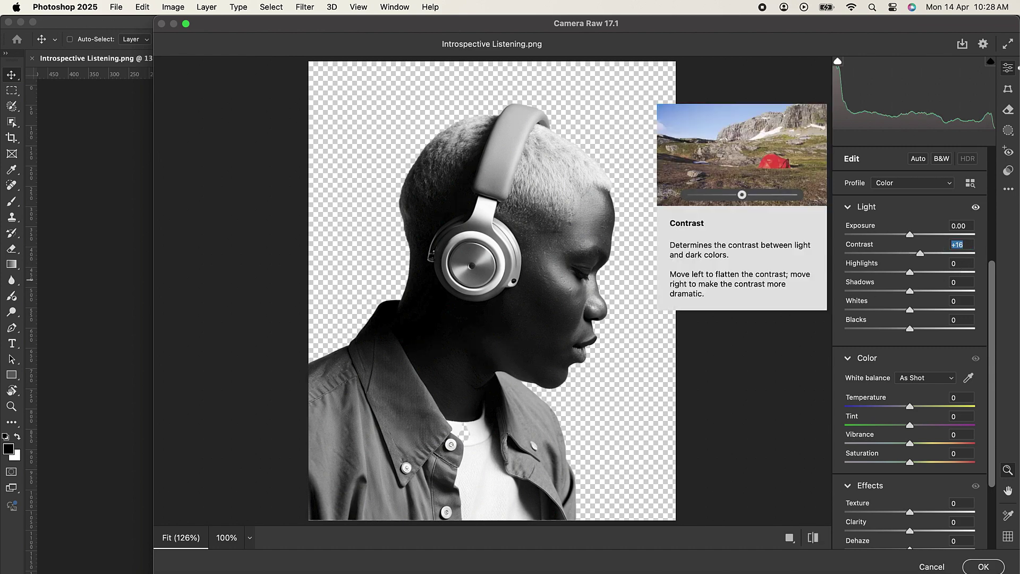
{"action": "left_click_drag", "start_coordinate": [992, 396], "coordinate": [990, 457]}
{"action": "left_click", "coordinate": [960, 205]}
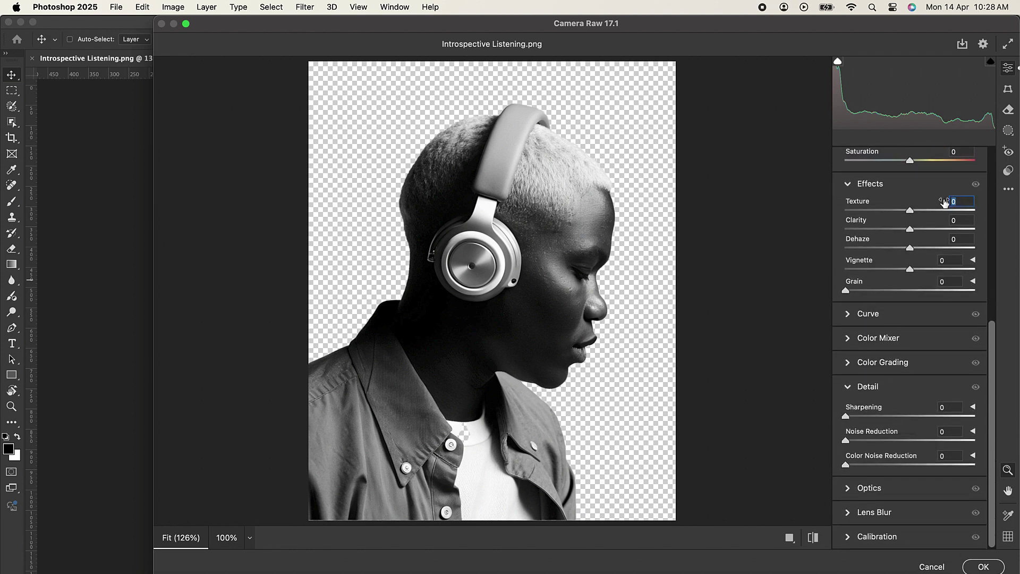
{"action": "type", "text": "33"}
{"action": "left_click", "coordinate": [952, 219]}
{"action": "type", "text": "28"}
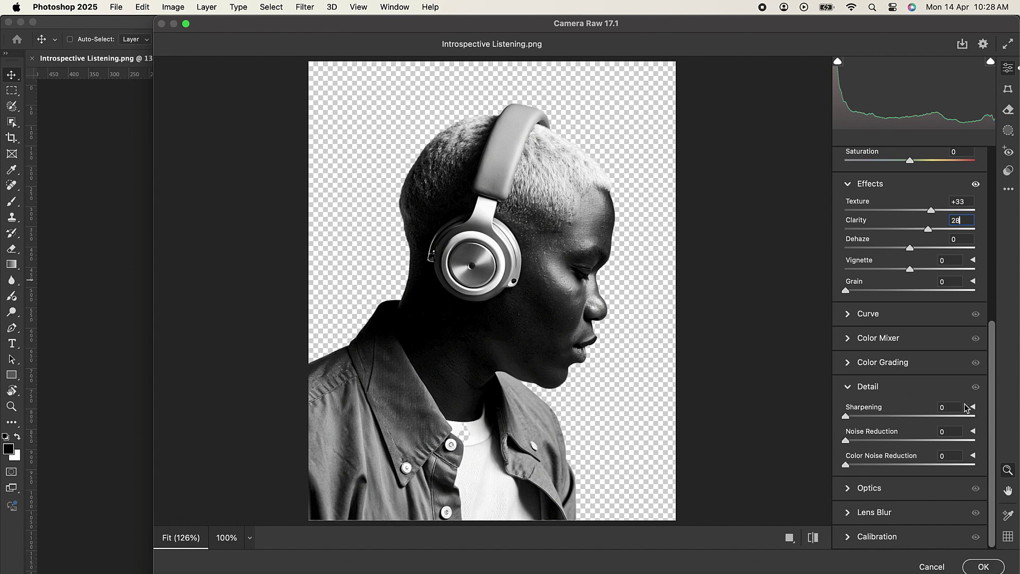
Set Sharpening 80, Noise Reduction 40 and Color Noise Reduction 10, then apply the filter
{"action": "left_click", "coordinate": [939, 408]}
{"action": "type", "text": "80"}
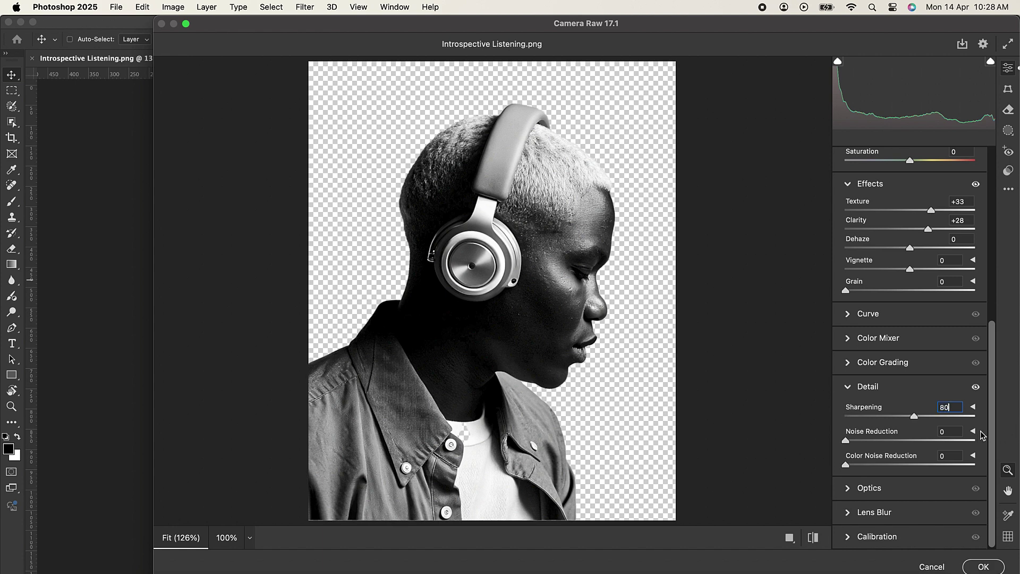
{"action": "left_click", "coordinate": [957, 432]}
{"action": "type", "text": "40"}
{"action": "left_click", "coordinate": [944, 457]}
{"action": "type", "text": "10"}
{"action": "left_click", "coordinate": [970, 568]}
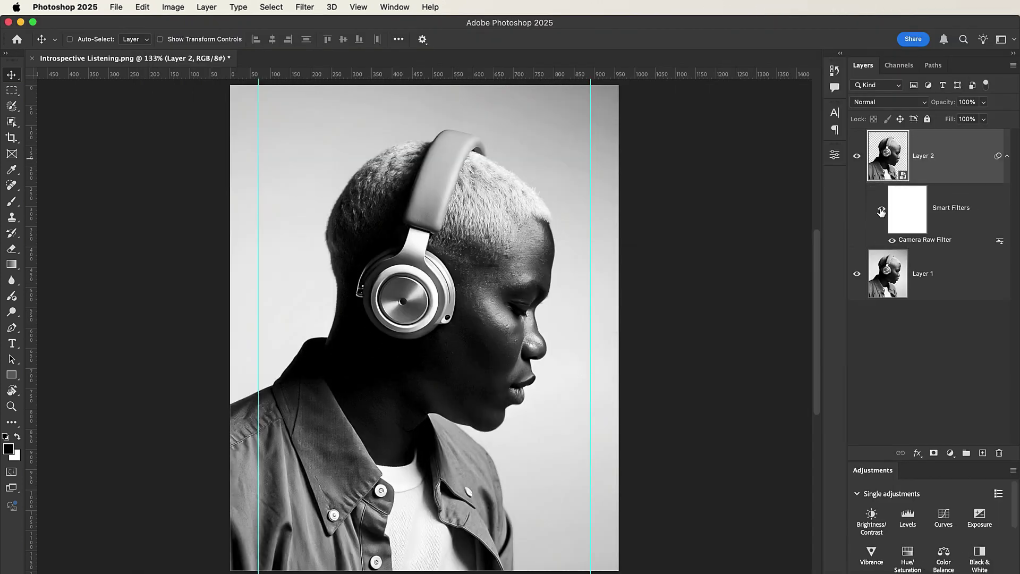
Toggle the Camera Raw smart filter off and on to compare, then collapse its list
{"action": "left_click", "coordinate": [881, 211]}
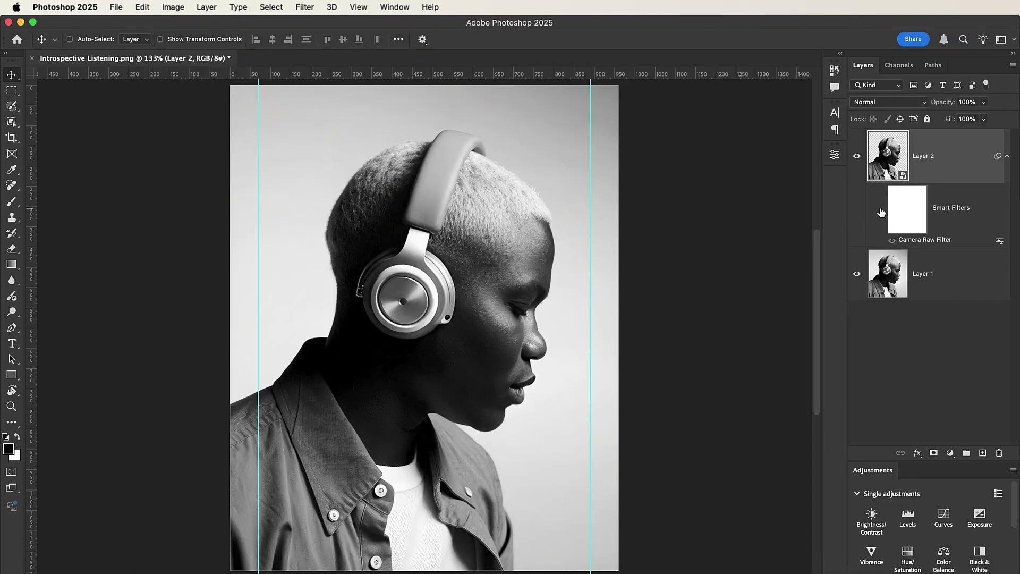
{"action": "left_click", "coordinate": [881, 211]}
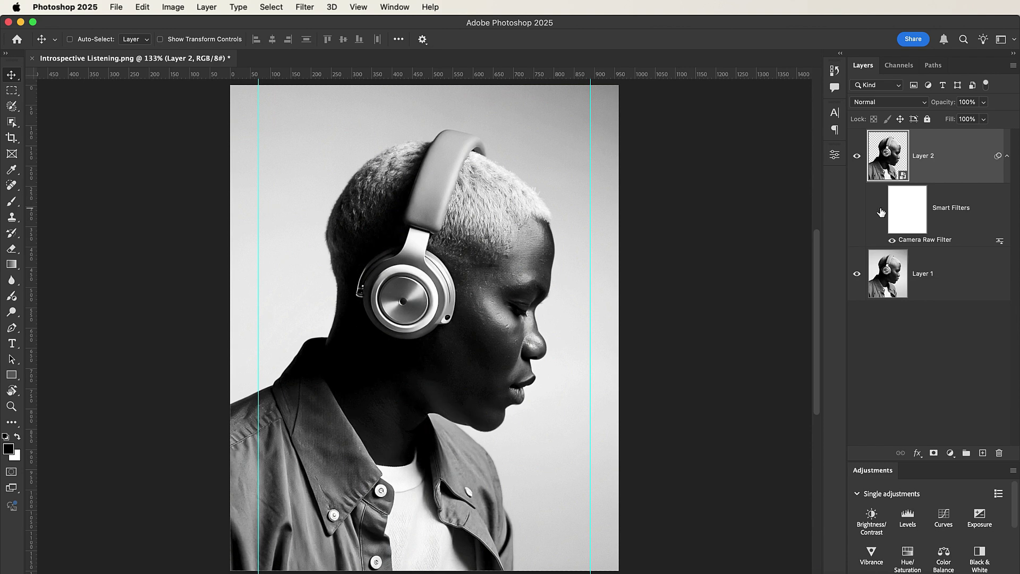
{"action": "left_click", "coordinate": [881, 212]}
{"action": "left_click", "coordinate": [881, 212]}
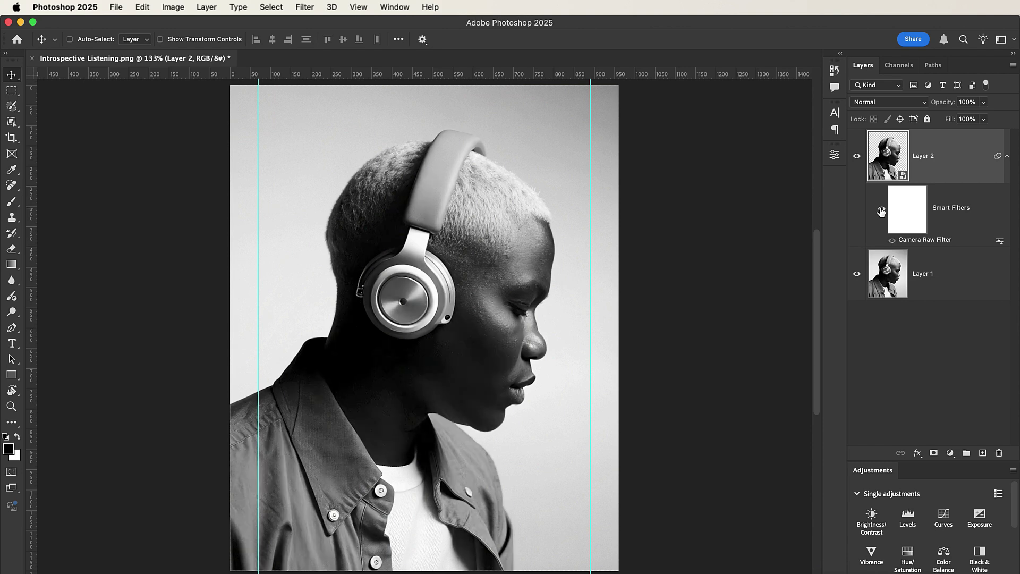
{"action": "left_click", "coordinate": [1008, 153]}
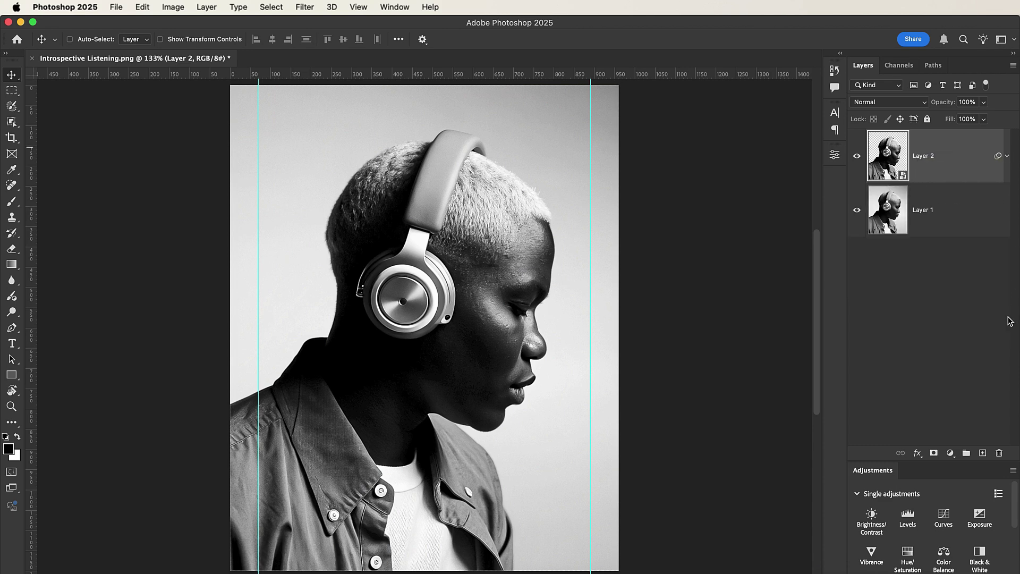
Add a Gradient Map layer with a #330d69 left stop and a #ffa800 right stop
{"action": "left_click", "coordinate": [949, 453]}
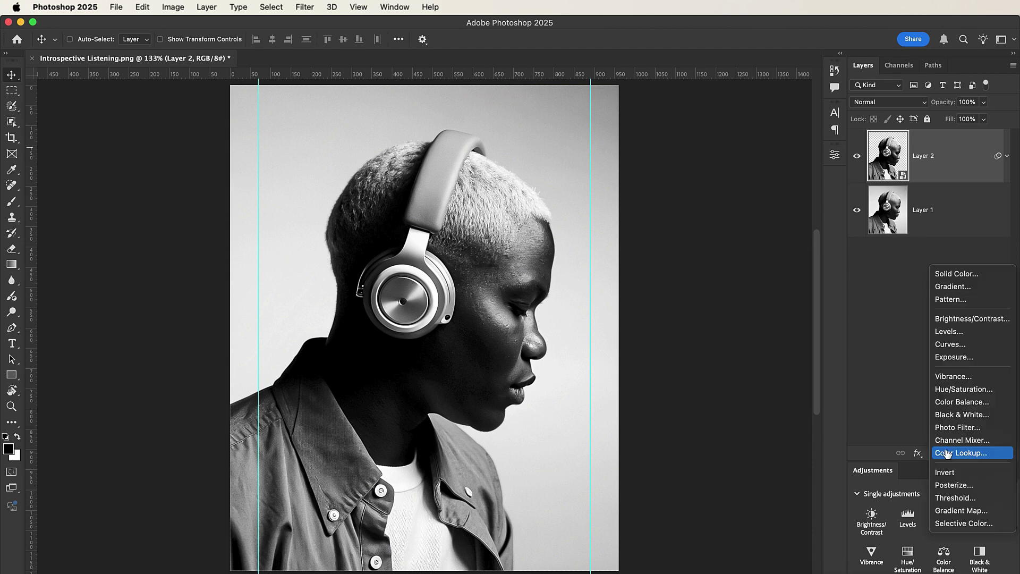
{"action": "left_click", "coordinate": [948, 510]}
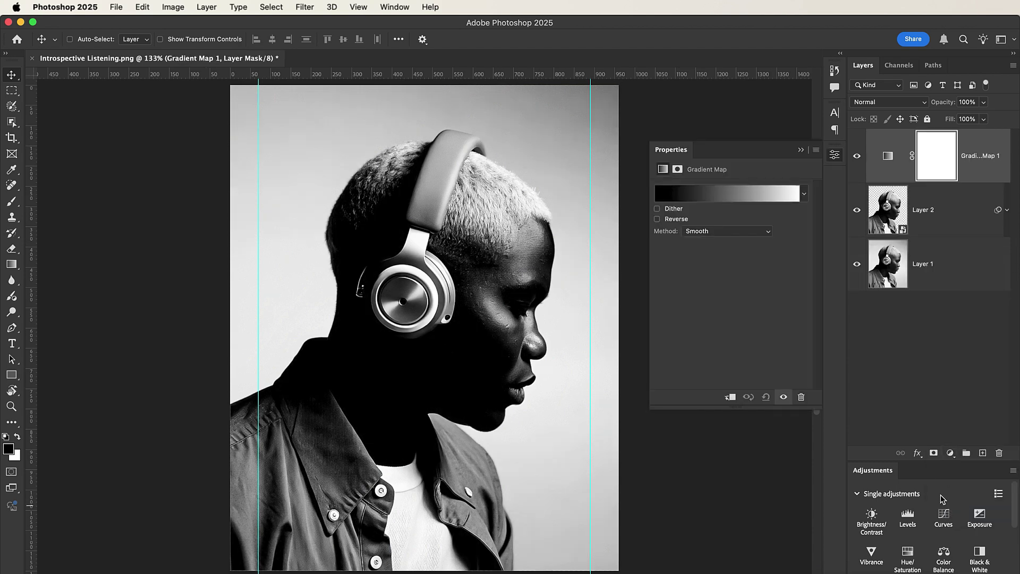
{"action": "left_click", "coordinate": [674, 196]}
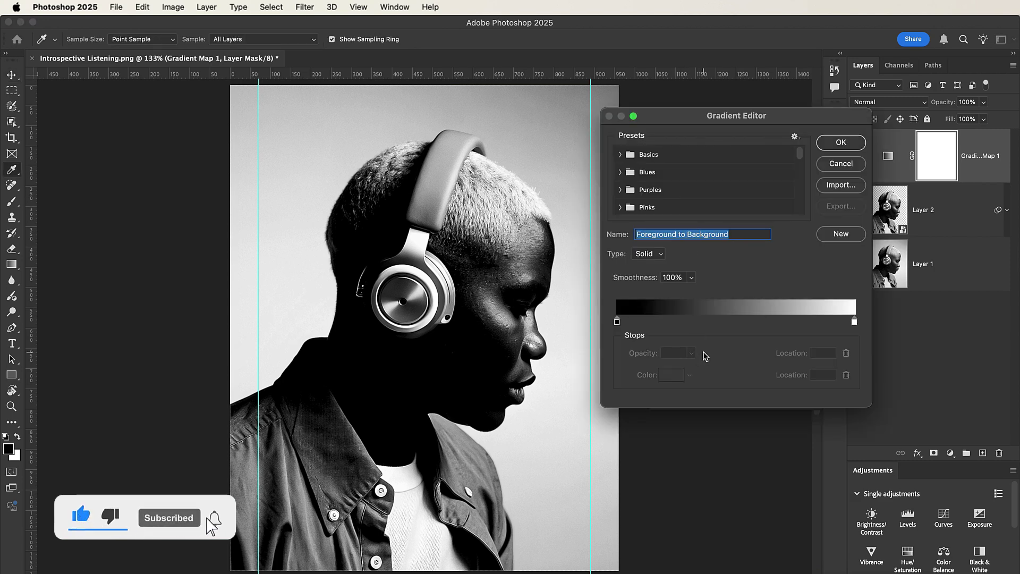
{"action": "double_click", "coordinate": [617, 322]}
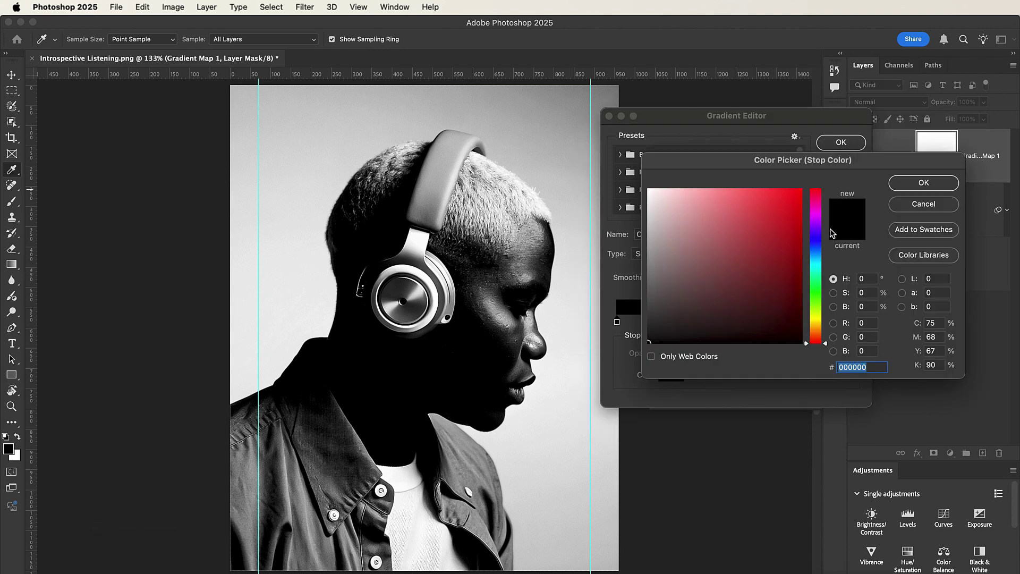
{"action": "type", "text": "330"}
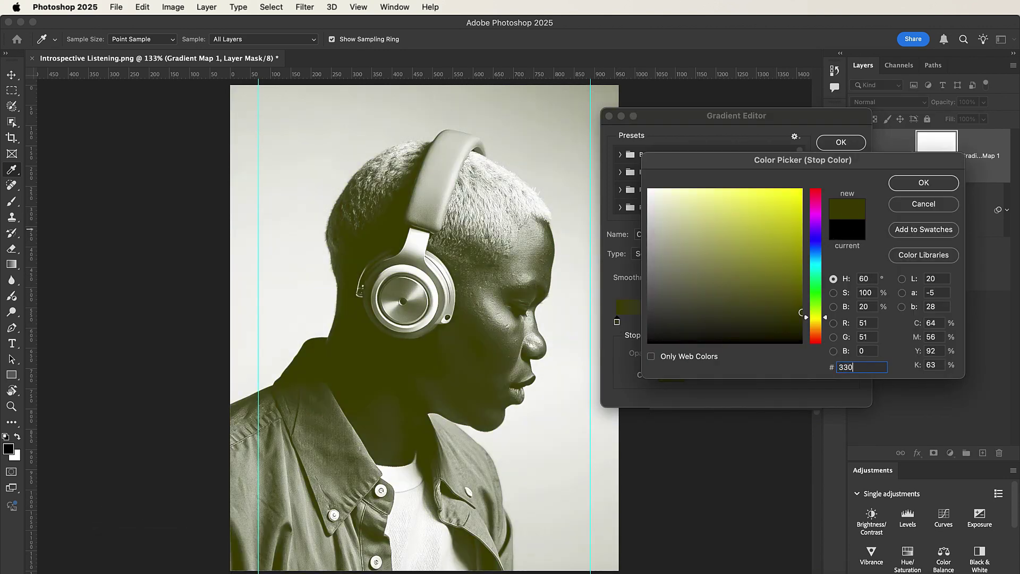
{"action": "type", "text": "d69"}
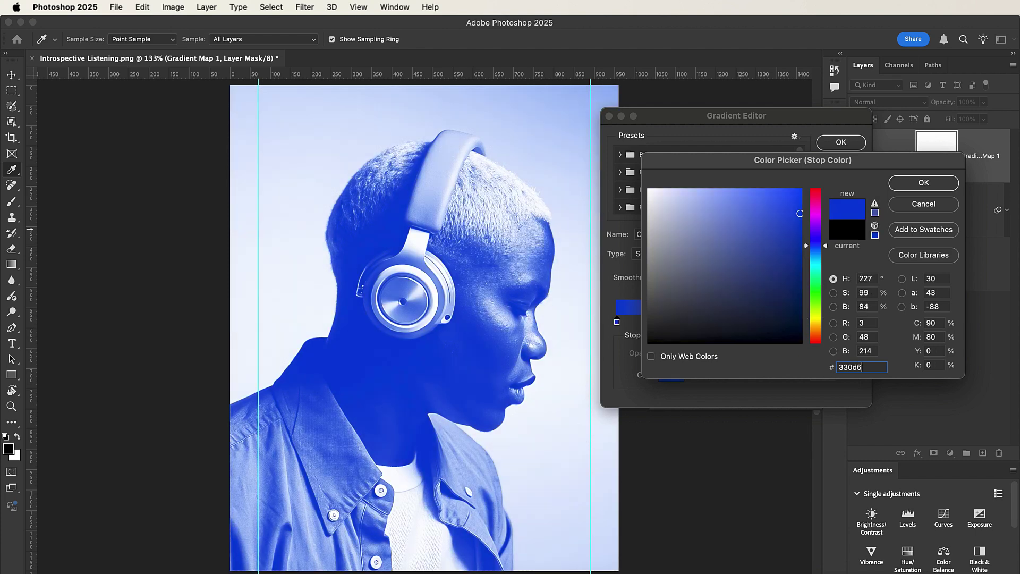
{"action": "left_click", "coordinate": [955, 186]}
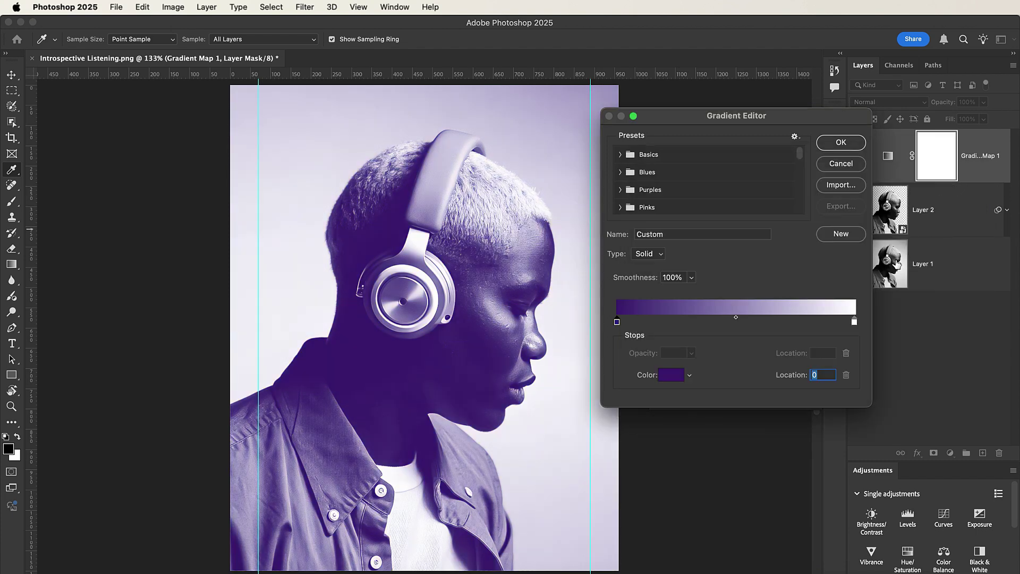
{"action": "double_click", "coordinate": [854, 323]}
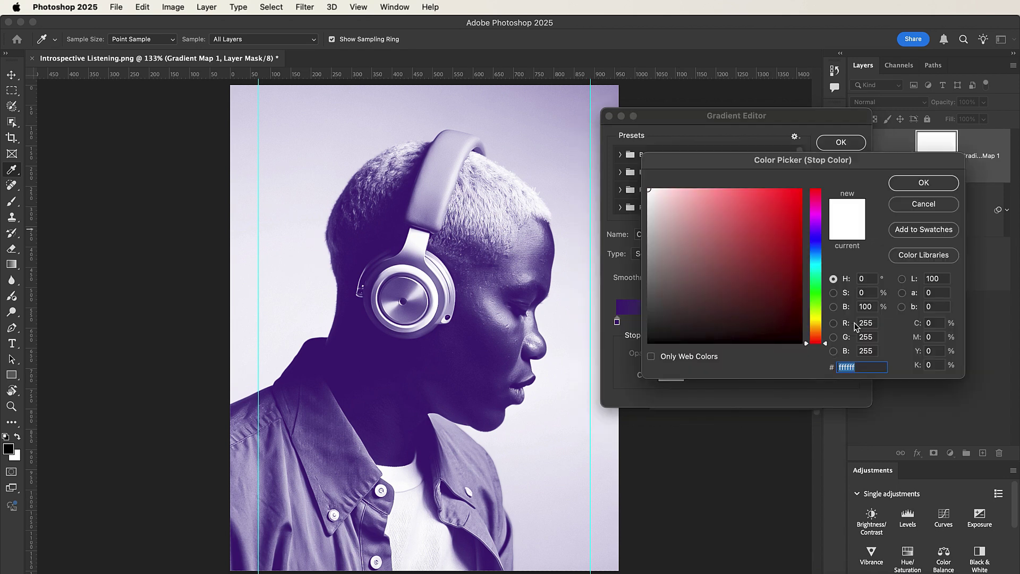
{"action": "type", "text": "ffa8"}
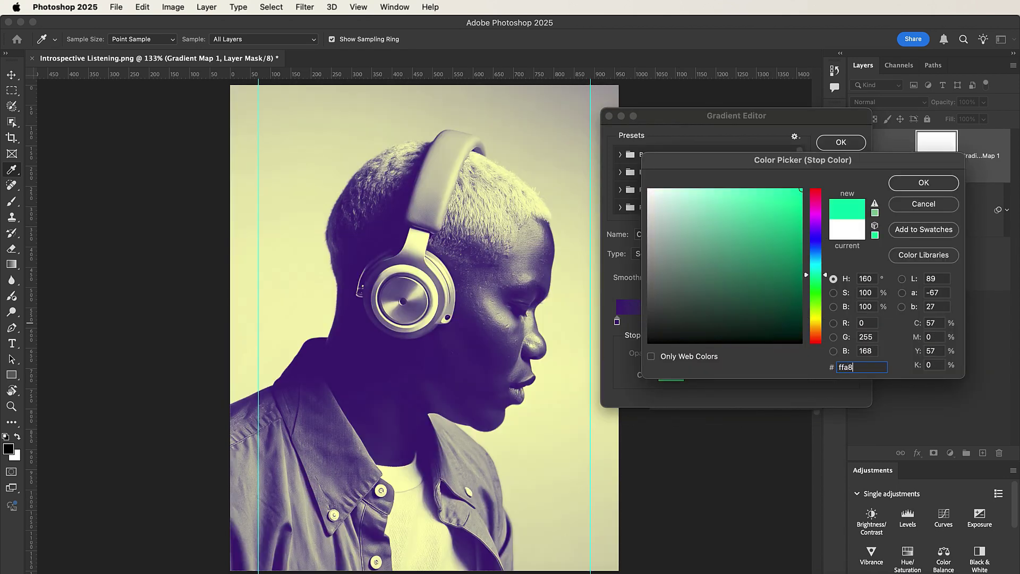
{"action": "type", "text": "00"}
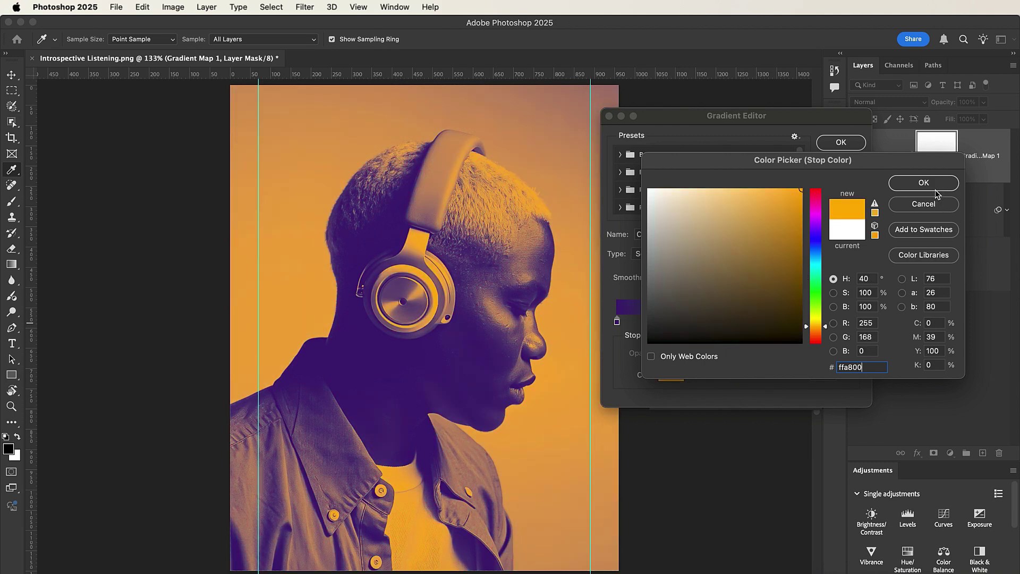
{"action": "left_click", "coordinate": [934, 187]}
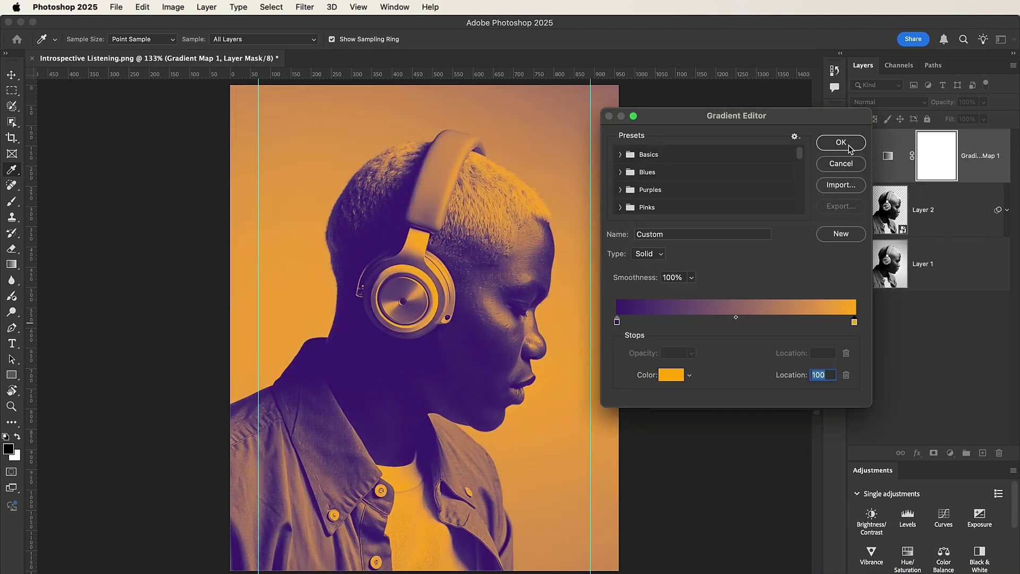
{"action": "left_click", "coordinate": [848, 147]}
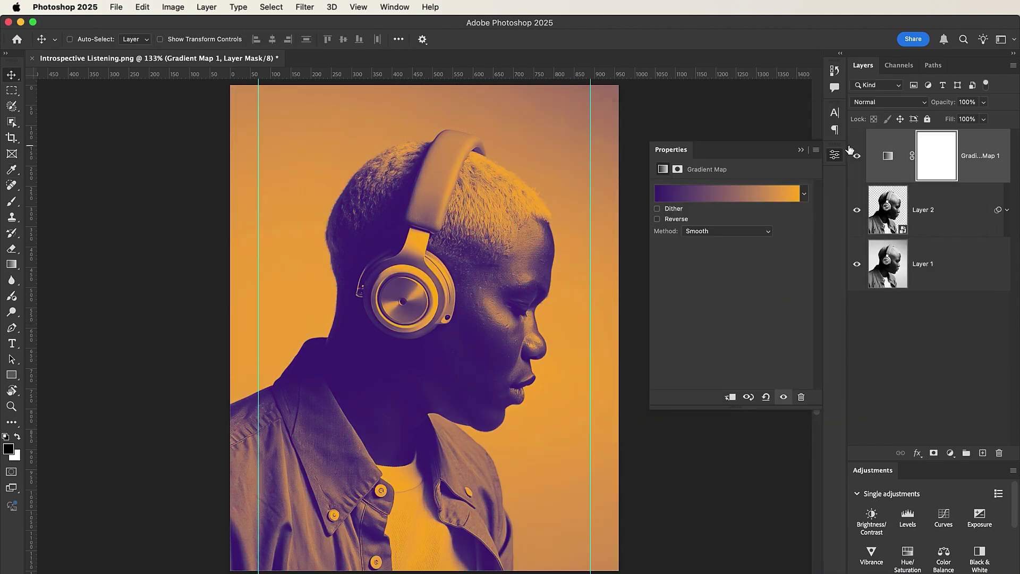
Group Layer 2 and Gradient Map 1 with Cmd+G and name the group BG
{"action": "left_click", "coordinate": [953, 217]}
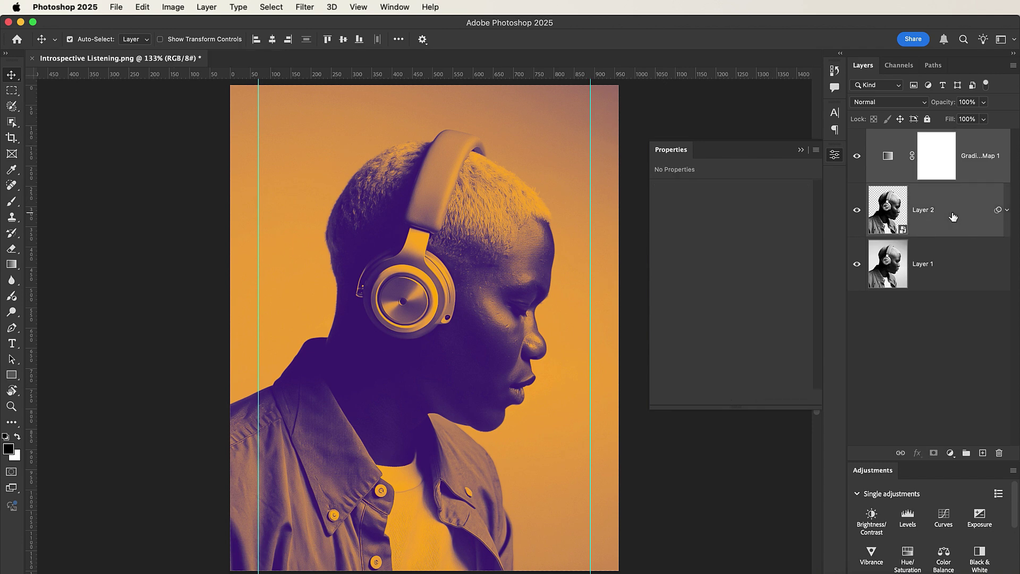
{"action": "key", "text": "super+g"}
{"action": "double_click", "coordinate": [899, 136]}
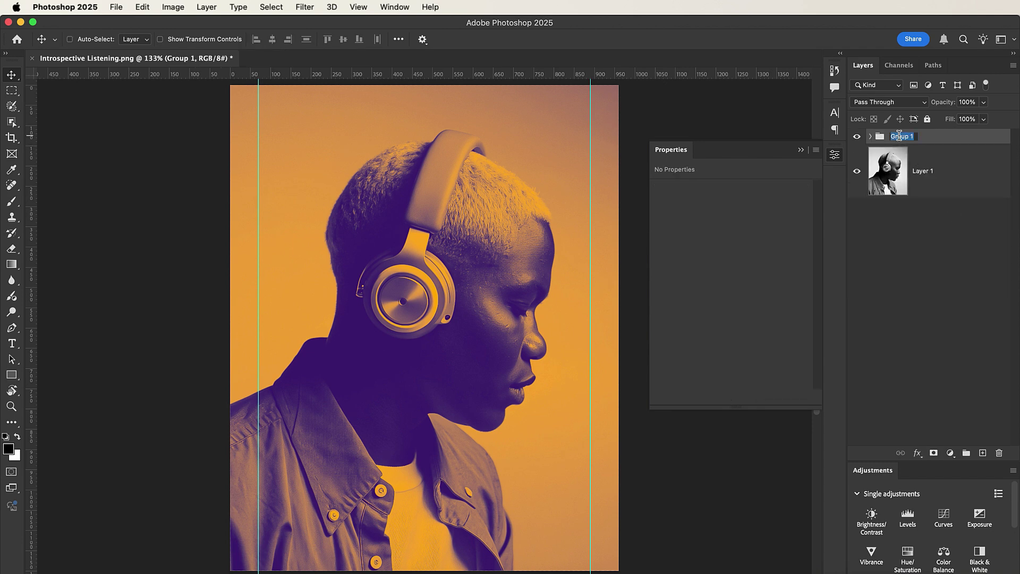
{"action": "type", "text": "BG"}
{"action": "key", "text": "Return"}
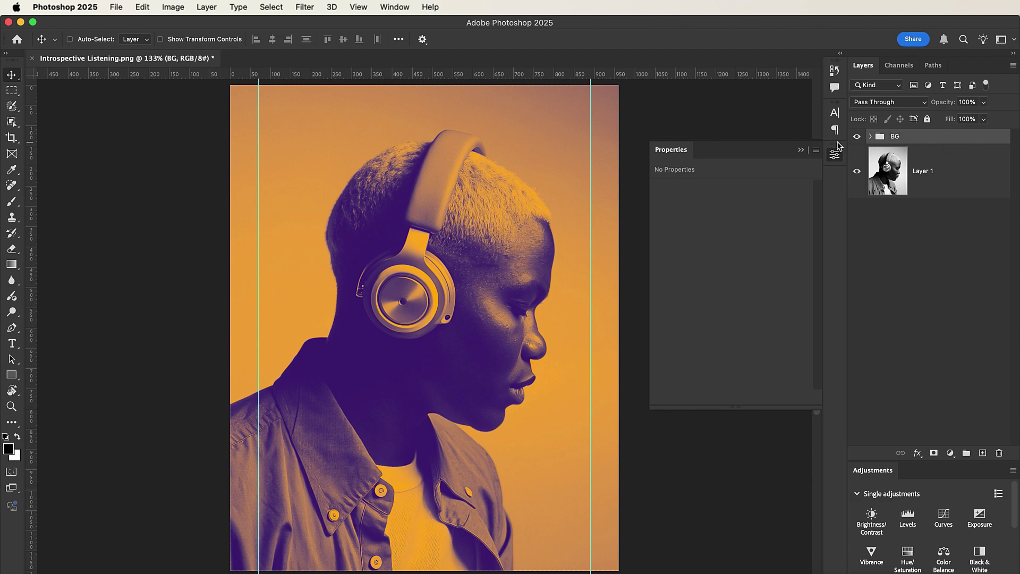
{"action": "left_click", "coordinate": [801, 151]}
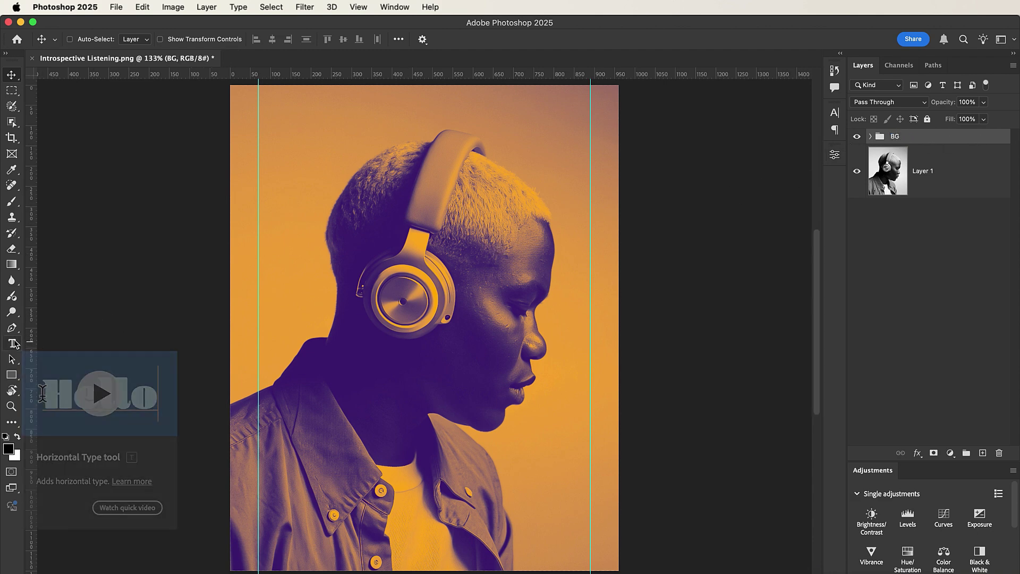
Type MUSIC with the Horizontal Type Tool, then enlarge it and place it over the portrait
{"action": "left_click_drag", "start_coordinate": [12, 344], "coordinate": [52, 344]}
{"action": "left_click", "coordinate": [51, 342]}
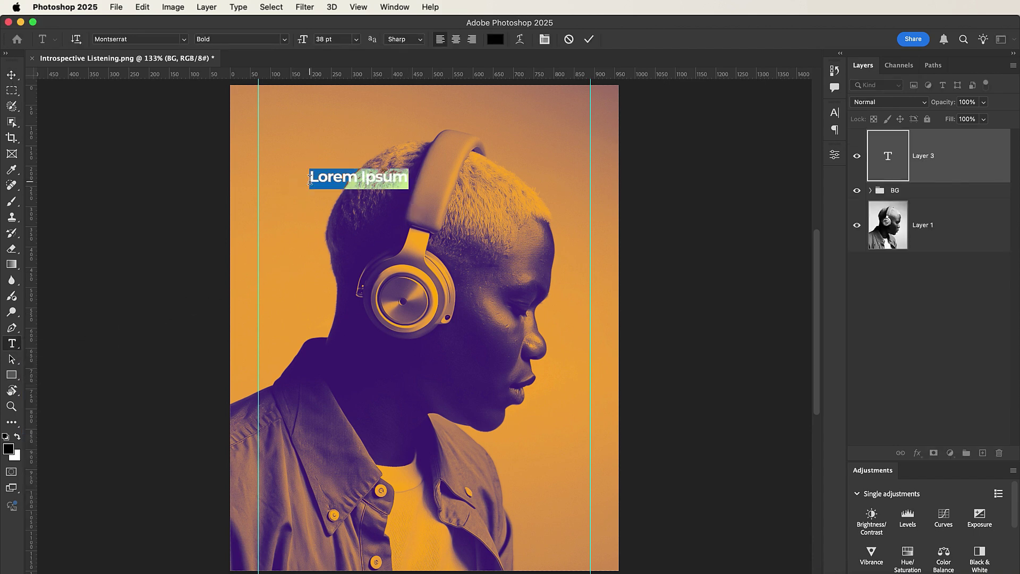
{"action": "type", "text": "MUSIC"}
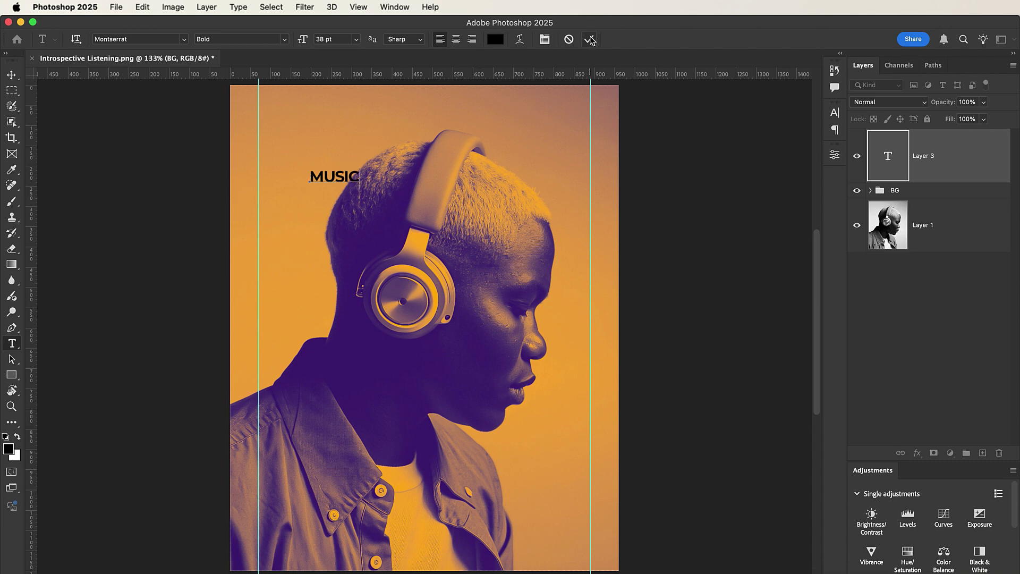
{"action": "left_click", "coordinate": [589, 39]}
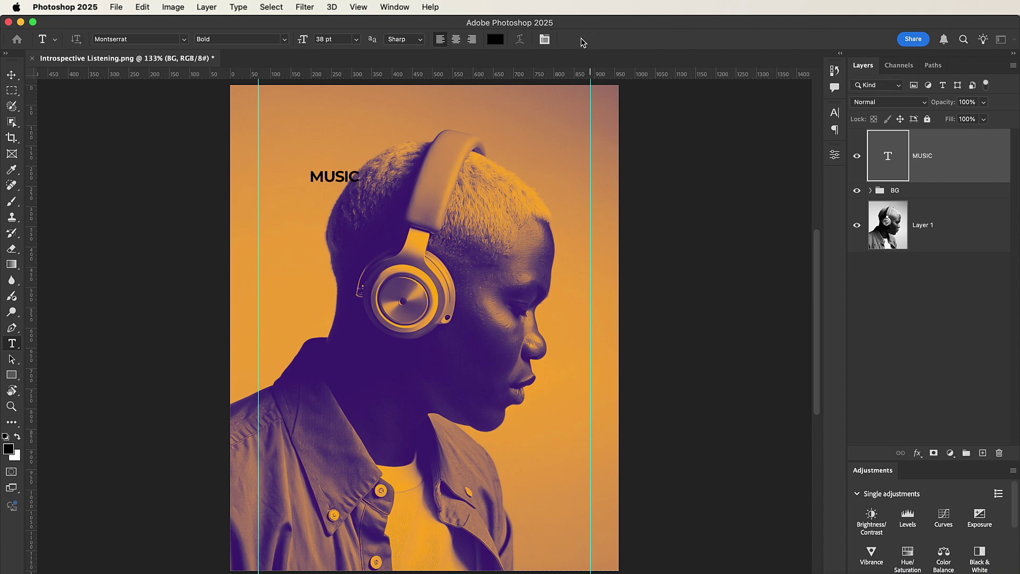
{"action": "key", "text": "super+t"}
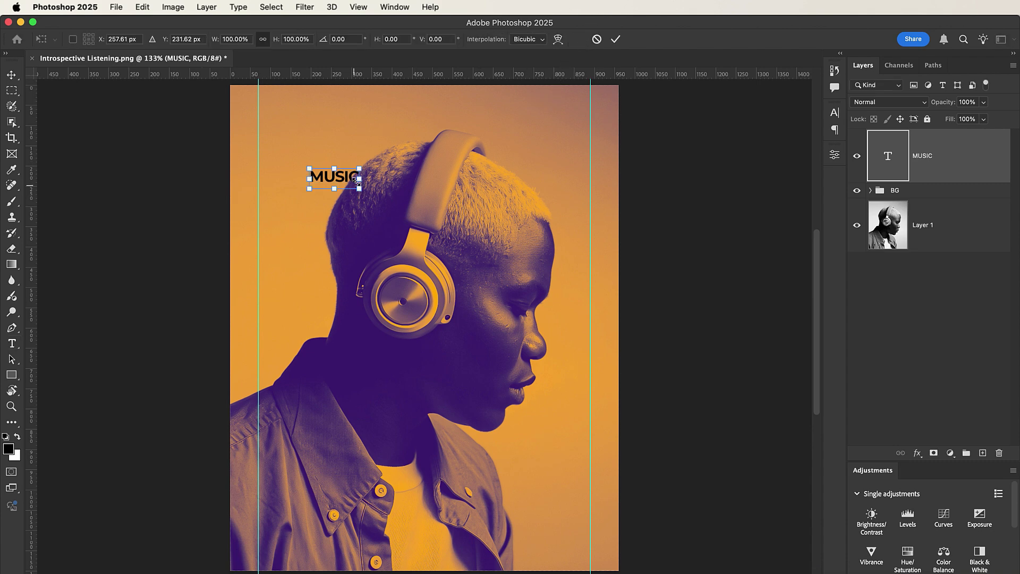
{"action": "left_click_drag", "start_coordinate": [357, 181], "coordinate": [494, 208]}
{"action": "left_click_drag", "start_coordinate": [399, 146], "coordinate": [495, 158]}
{"action": "left_click", "coordinate": [615, 39]}
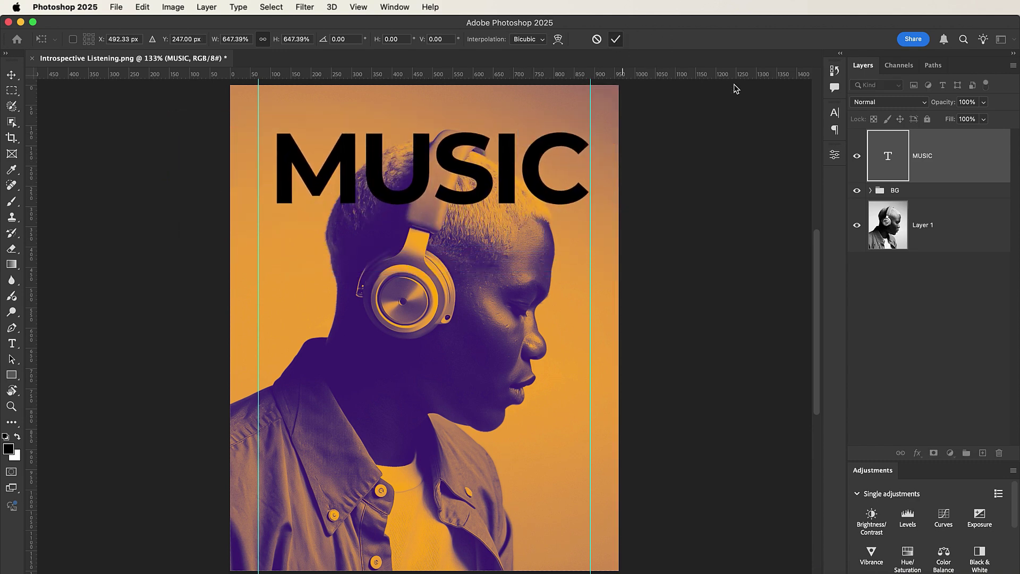
Set the MUSIC text to Anton Regular with -40 tracking
{"action": "left_click", "coordinate": [13, 76]}
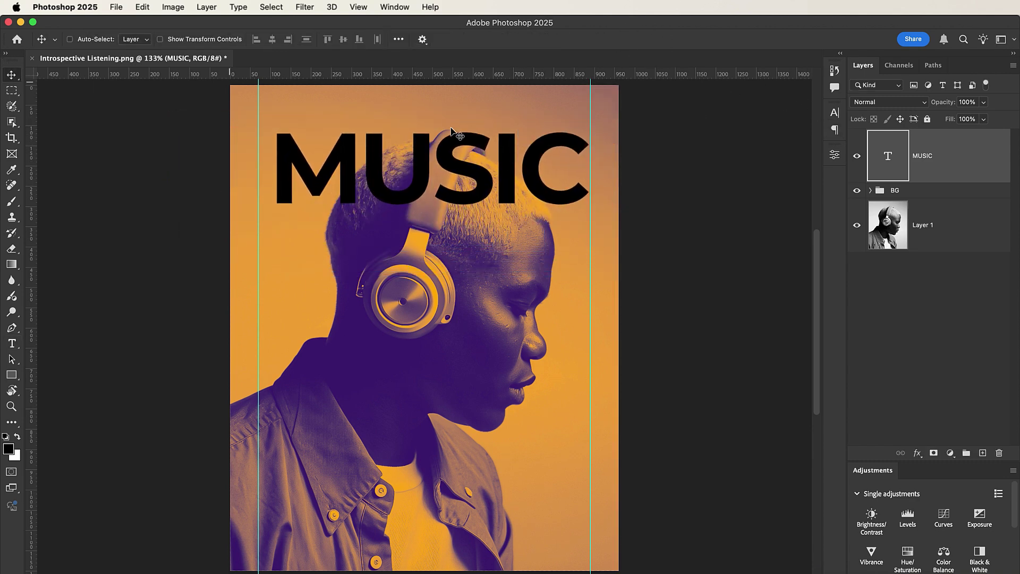
{"action": "left_click", "coordinate": [835, 113]}
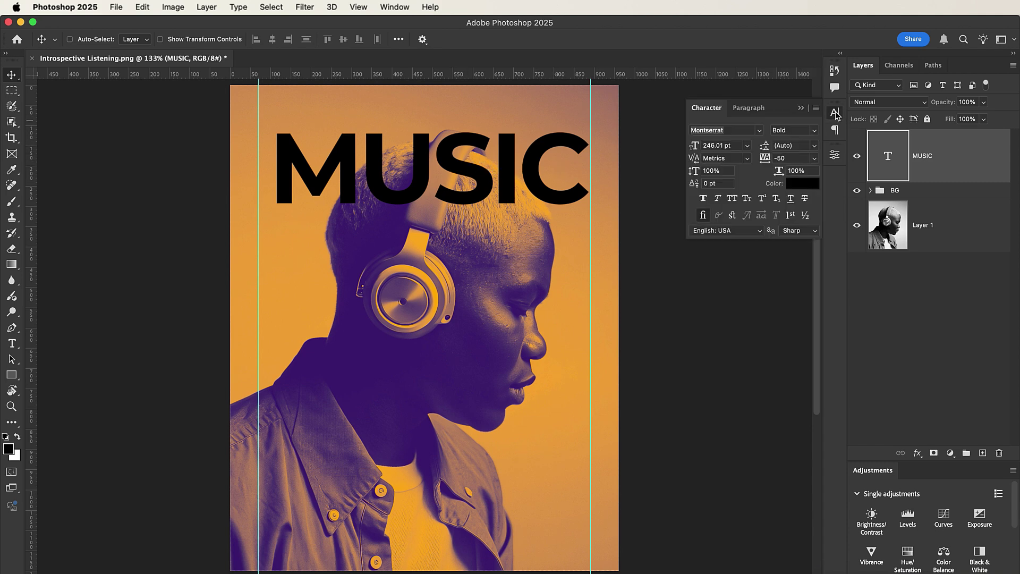
{"action": "left_click", "coordinate": [741, 129]}
{"action": "type", "text": "anto"}
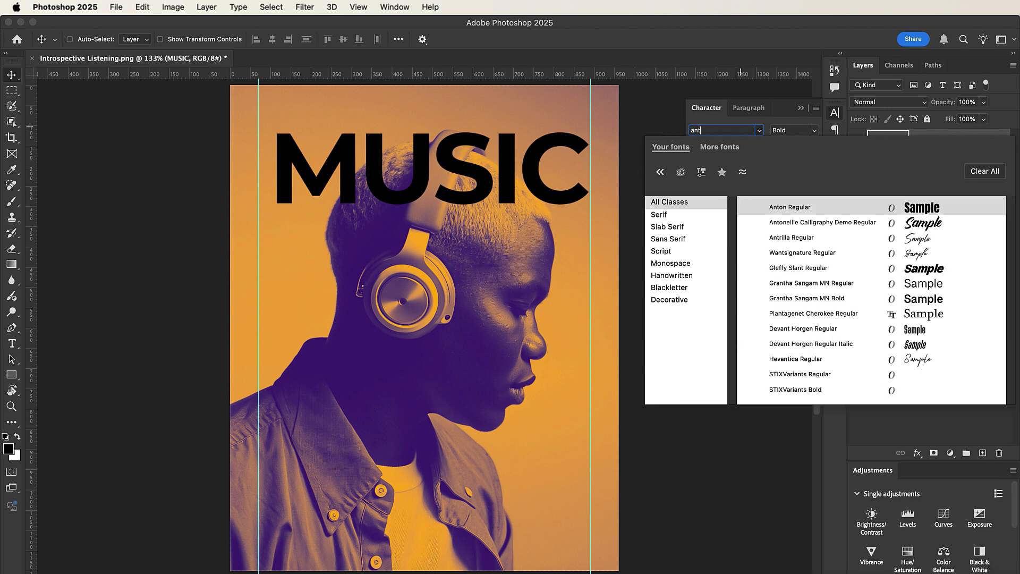
{"action": "left_click", "coordinate": [809, 210]}
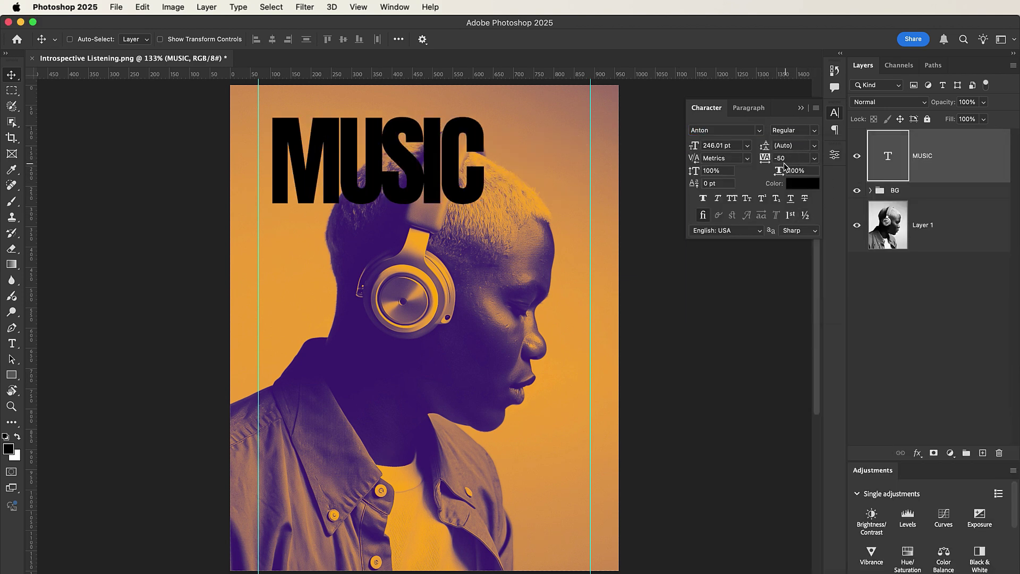
{"action": "left_click", "coordinate": [783, 158]}
{"action": "type", "text": "-"}
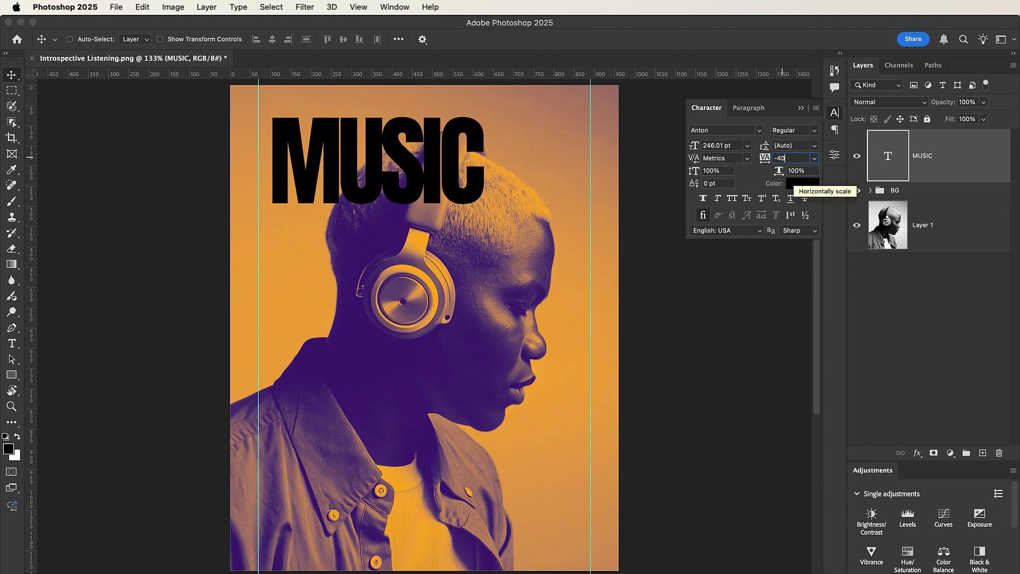
{"action": "key", "text": "Return"}
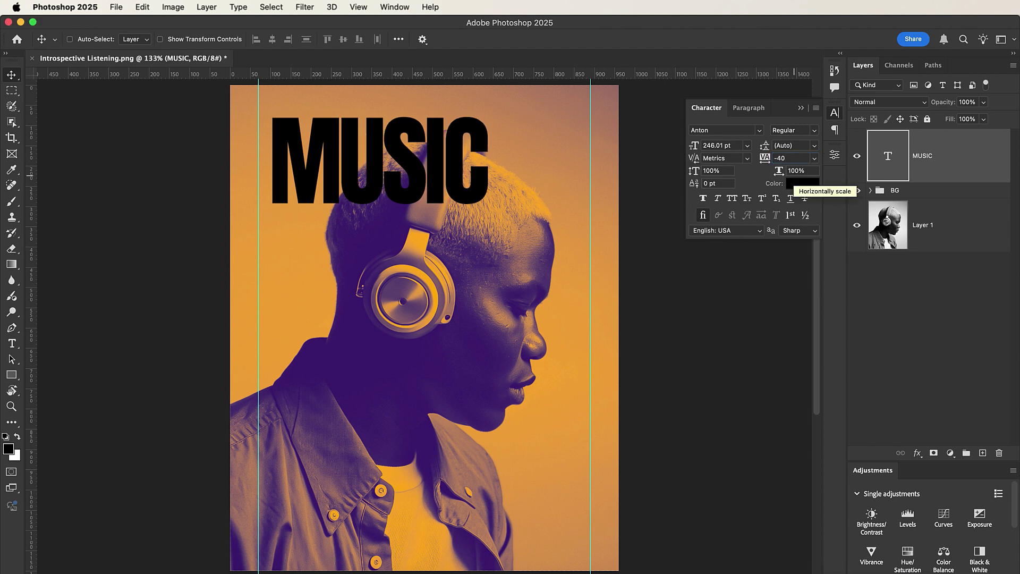
Make MUSIC white (#ffffff) and scale it to about 379 pt to span the margin guides
{"action": "left_click", "coordinate": [800, 183]}
{"action": "type", "text": "ffffff"}
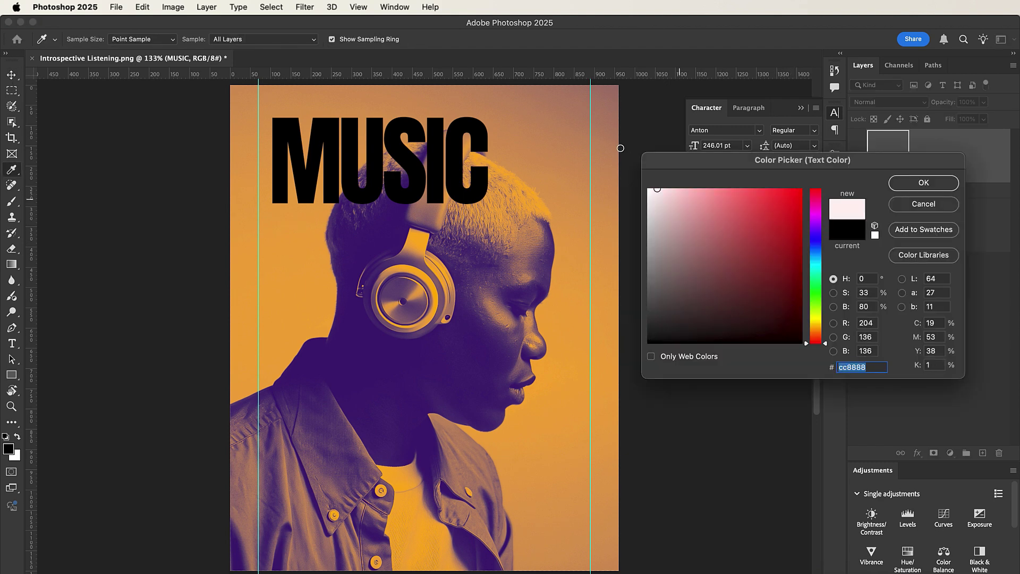
{"action": "left_click", "coordinate": [903, 186]}
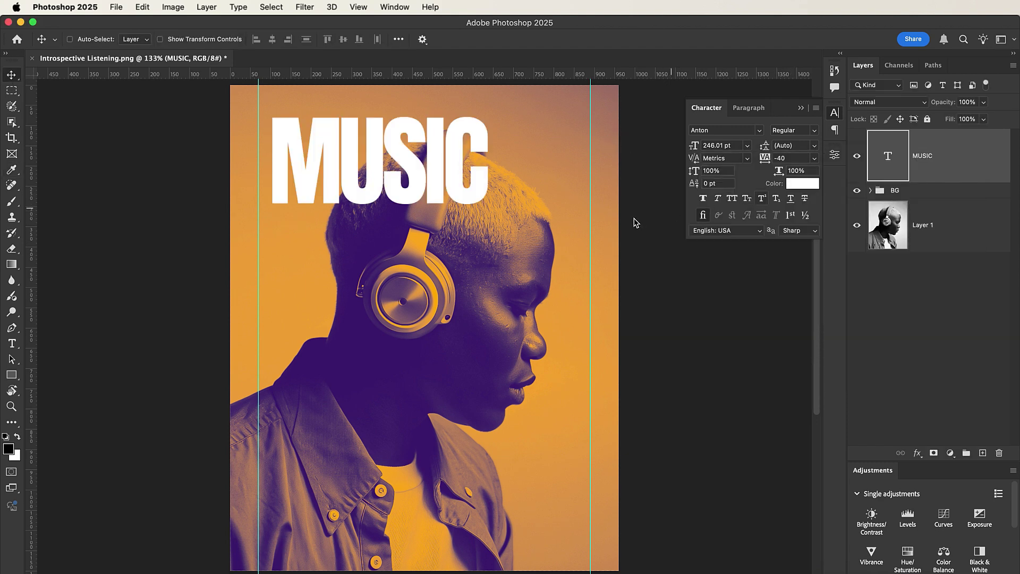
{"action": "key", "text": "super+t"}
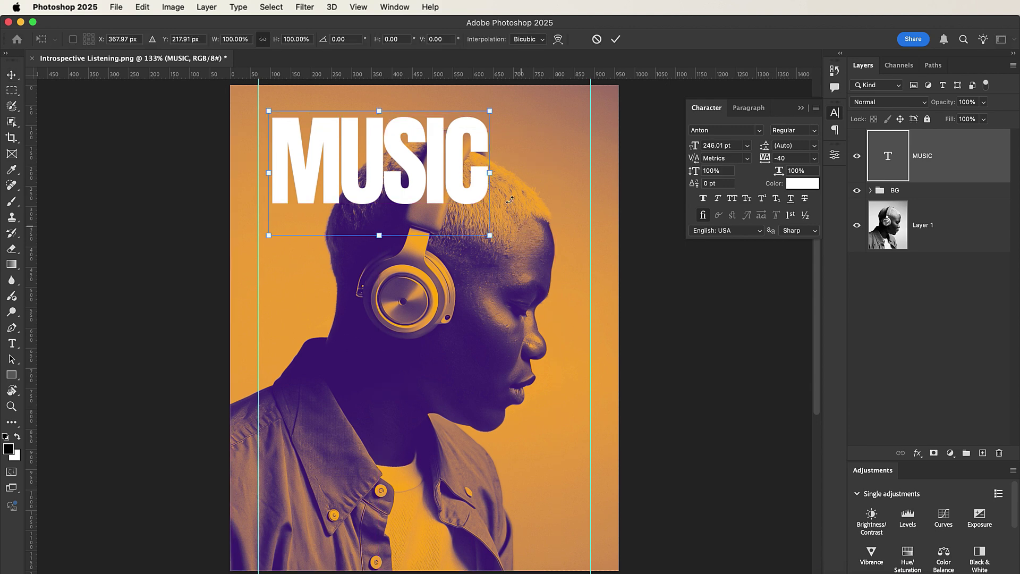
{"action": "left_click_drag", "start_coordinate": [491, 173], "coordinate": [602, 195]}
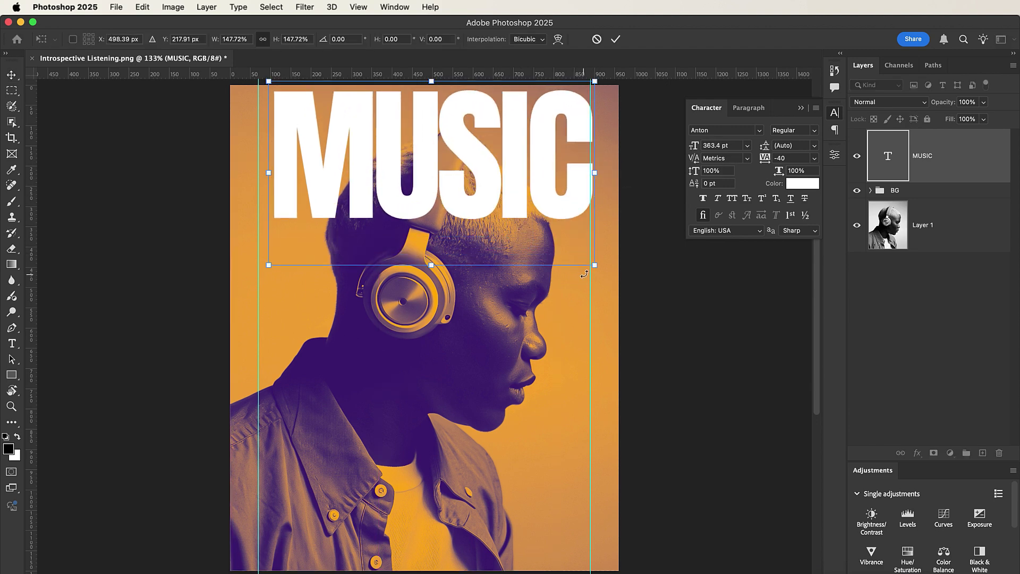
{"action": "left_click_drag", "start_coordinate": [270, 267], "coordinate": [260, 285]}
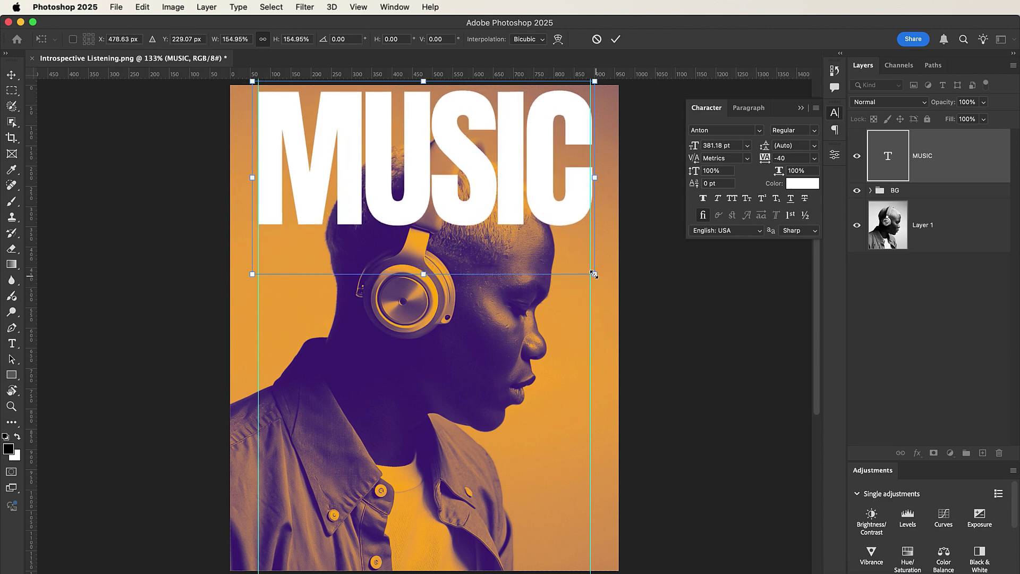
{"action": "left_click_drag", "start_coordinate": [594, 274], "coordinate": [594, 275]}
{"action": "left_click", "coordinate": [616, 39]}
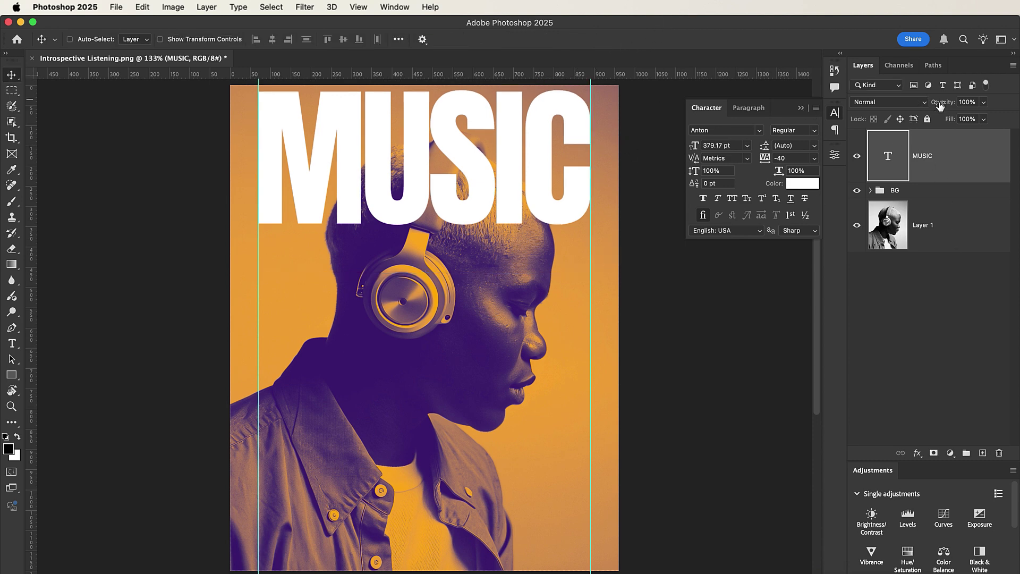
Move the MUSIC title 70 px lower, keeping it at full opacity
{"action": "left_click_drag", "start_coordinate": [939, 106], "coordinate": [924, 108]}
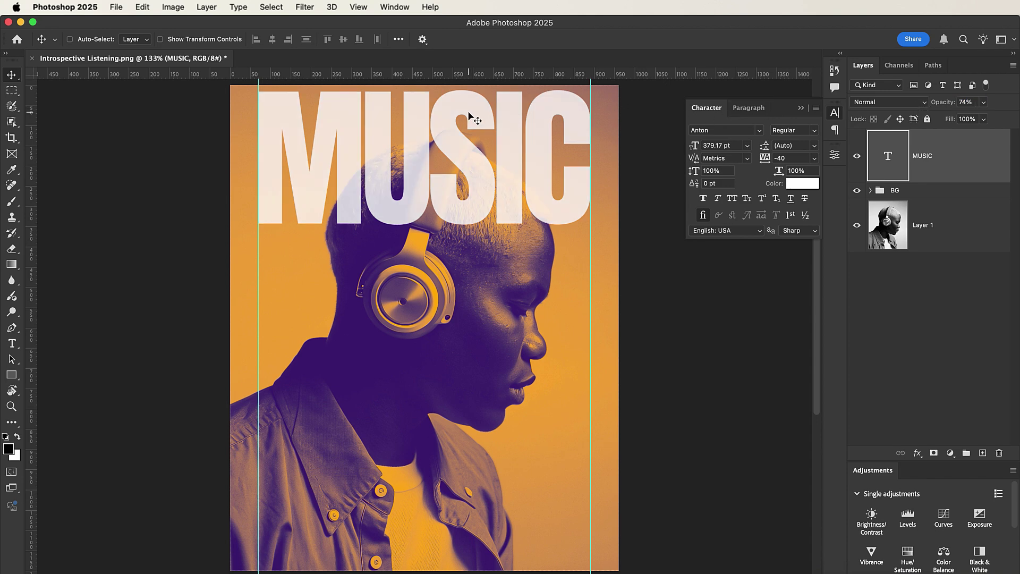
{"action": "left_click_drag", "start_coordinate": [469, 116], "coordinate": [468, 142]}
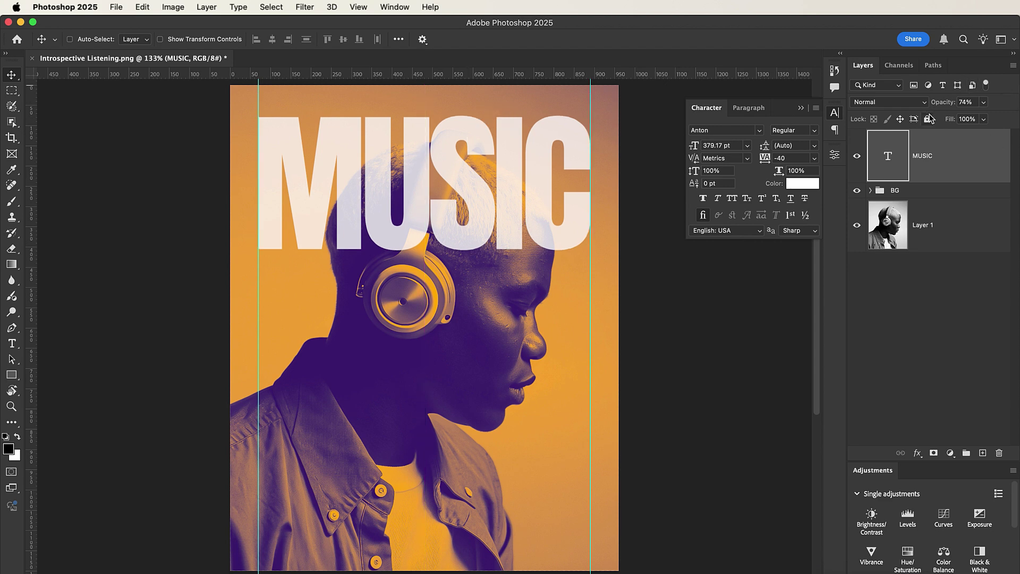
{"action": "left_click_drag", "start_coordinate": [939, 108], "coordinate": [1018, 105]}
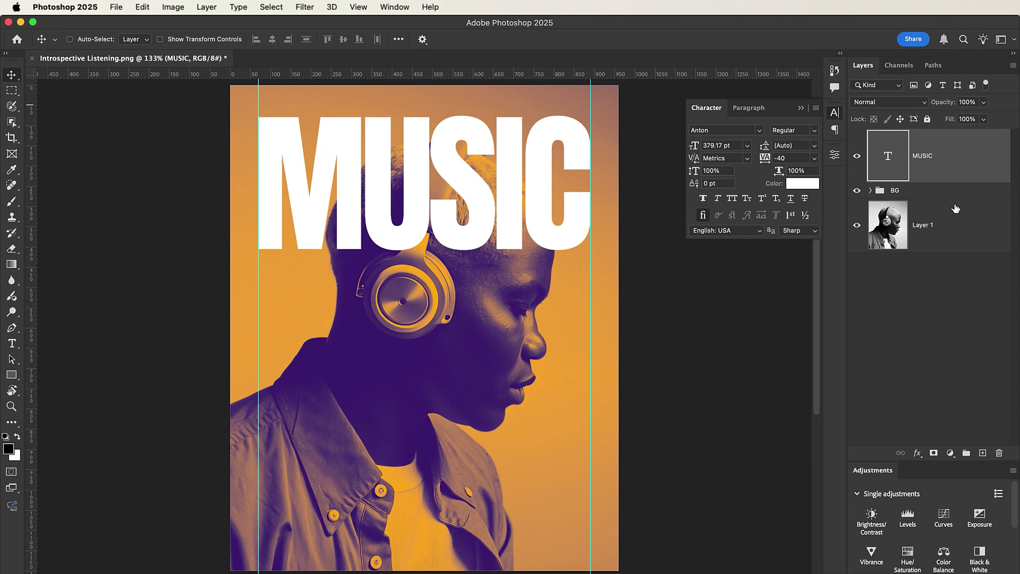
Load Layer 2's model silhouette as a selection and add it as a mask on the MUSIC title
{"action": "left_click", "coordinate": [871, 192]}
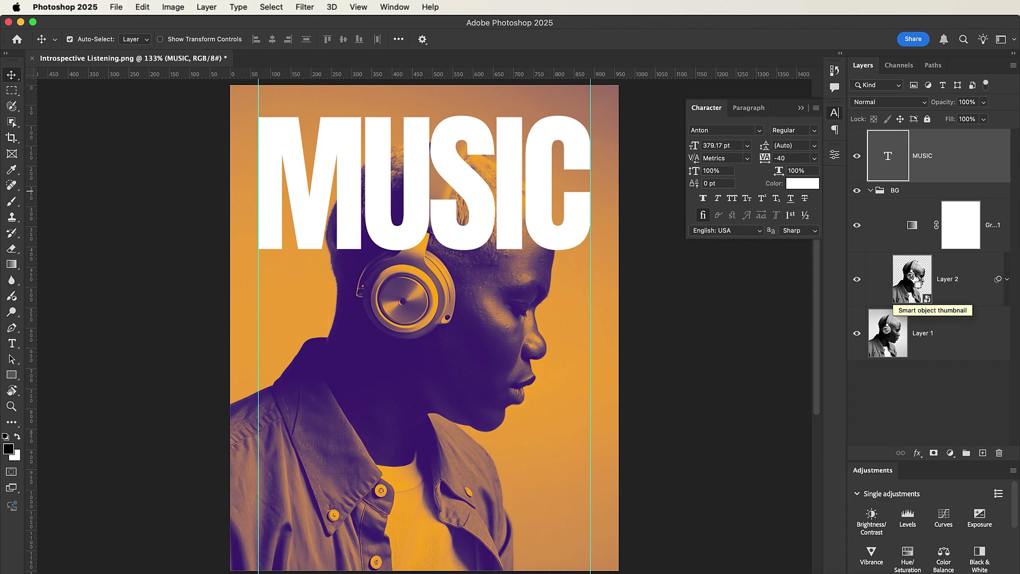
{"action": "left_click", "coordinate": [916, 282], "text": "super"}
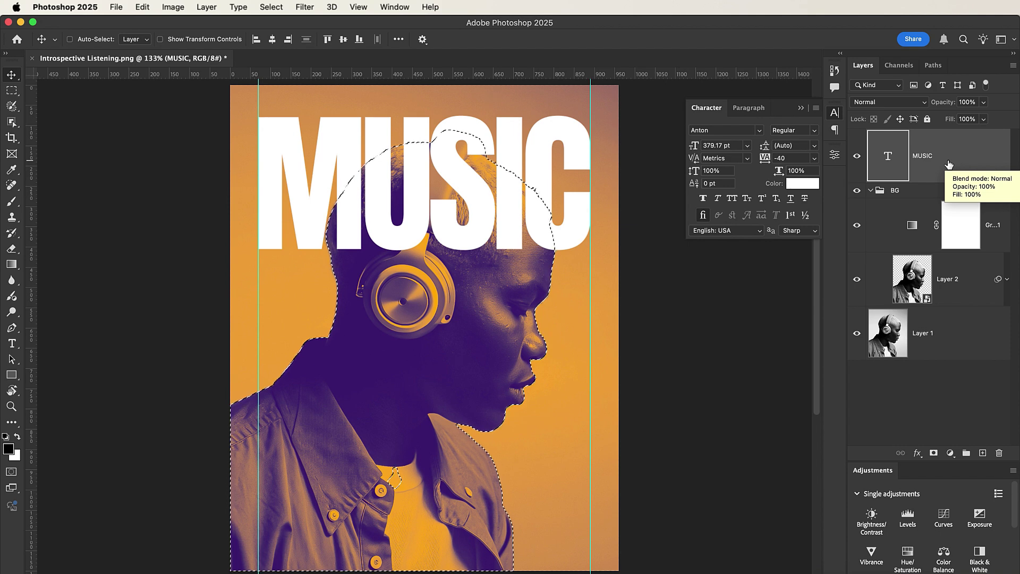
{"action": "left_click", "coordinate": [934, 450]}
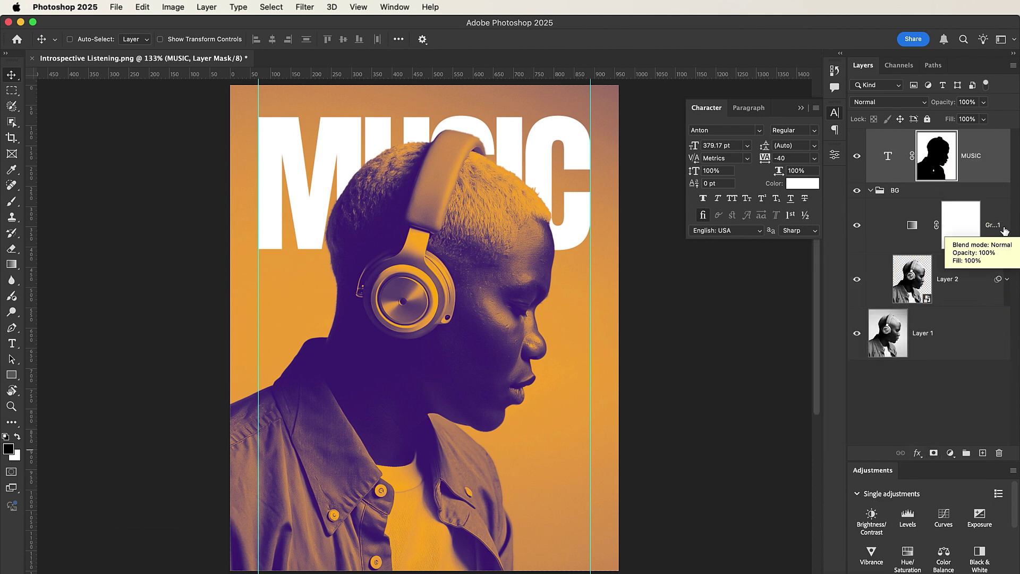
Invert the MUSIC title mask to test the effect, then invert it back so the head covers the letters
{"action": "key", "text": "super+i"}
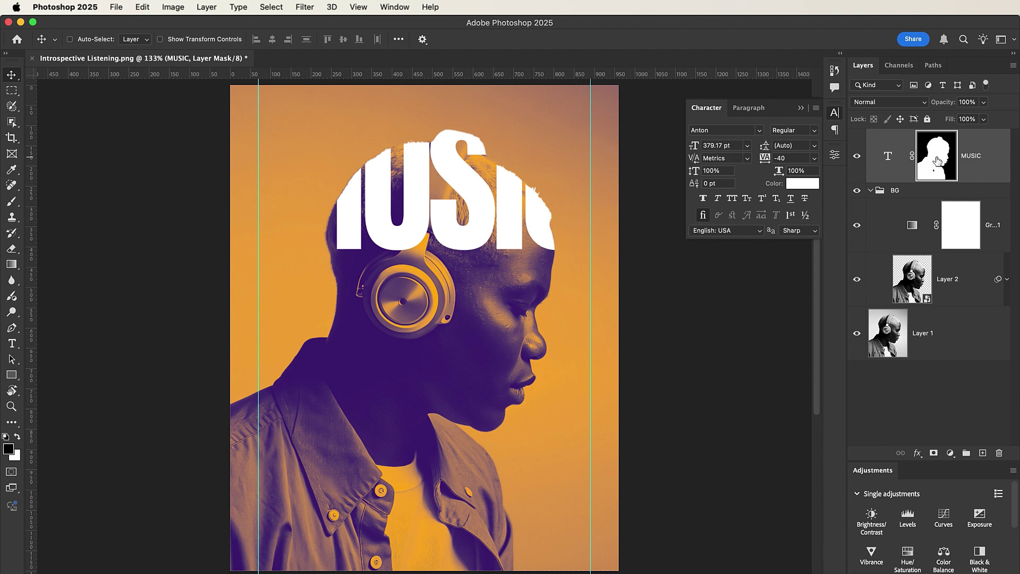
{"action": "key", "text": "super"}
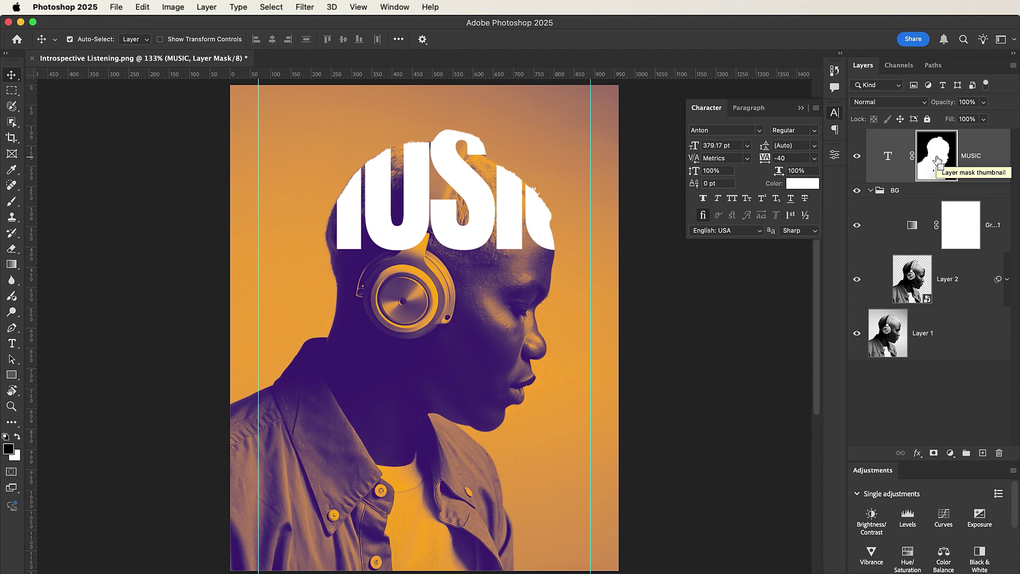
{"action": "key", "text": "super+i"}
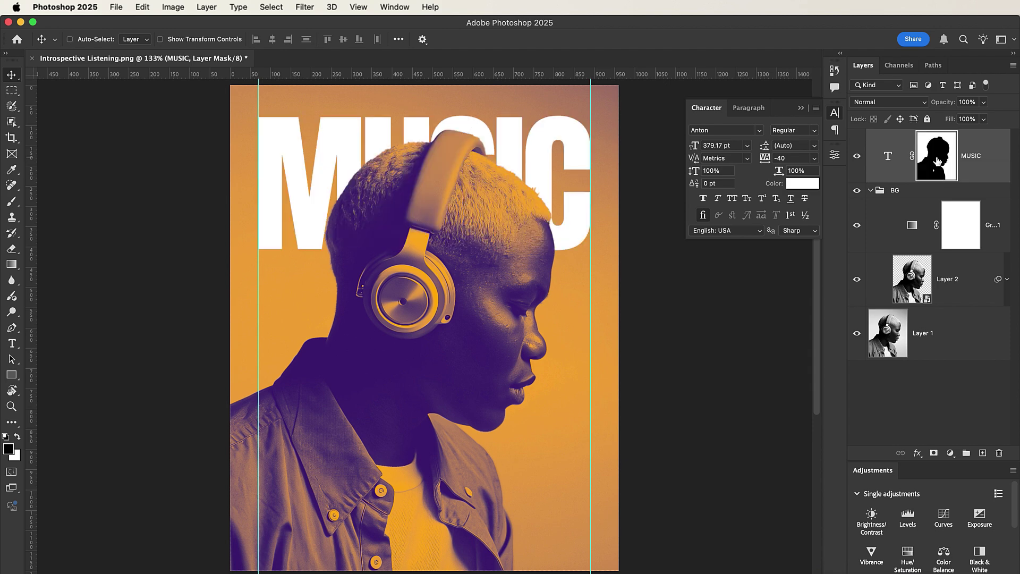
Duplicate the MUSIC title, delete the copy's layer mask, and set its fill to 0%
{"action": "left_click", "coordinate": [871, 191]}
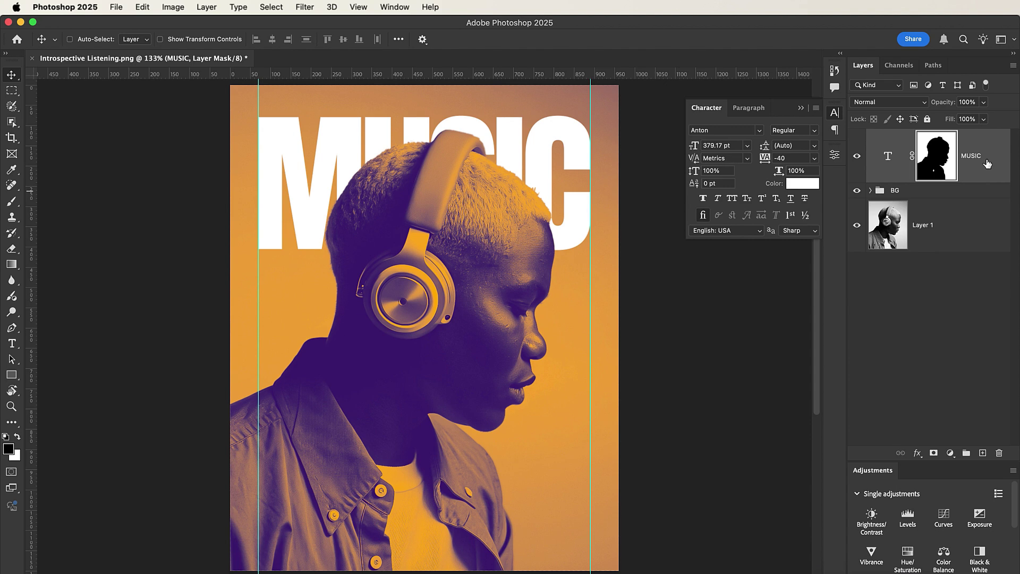
{"action": "key", "text": "super"}
{"action": "key", "text": "super+j"}
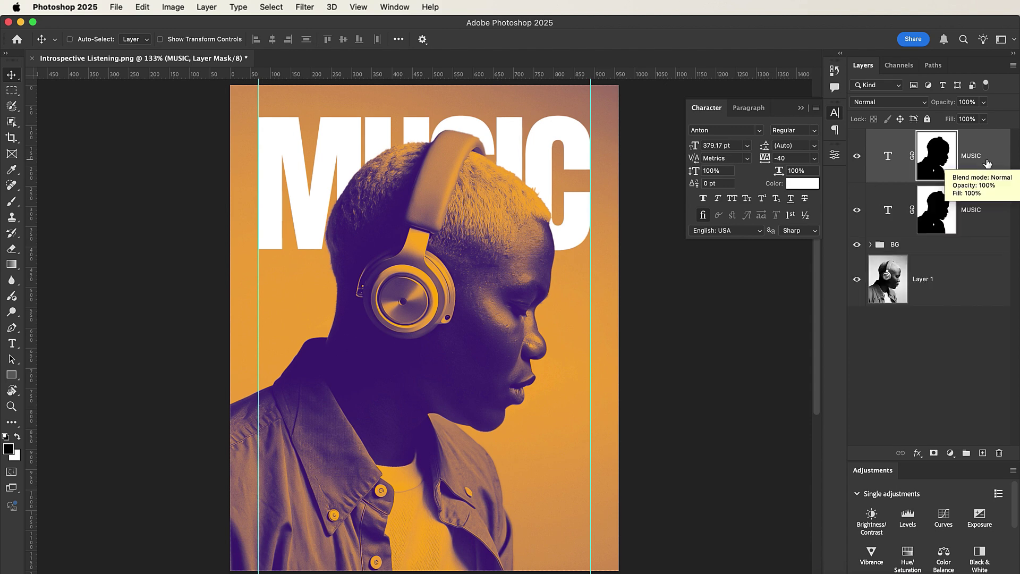
{"action": "right_click", "coordinate": [934, 146]}
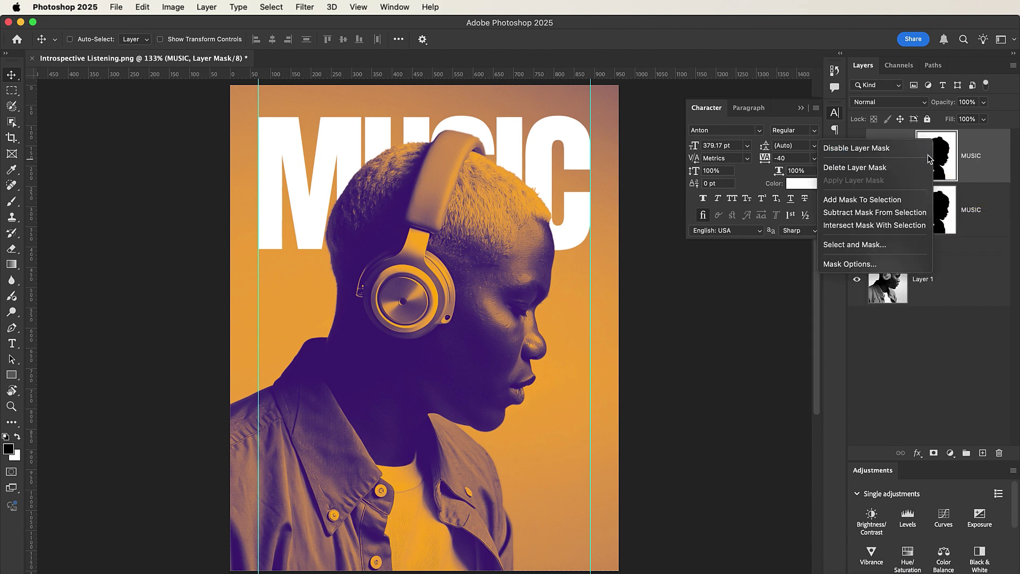
{"action": "left_click", "coordinate": [901, 166]}
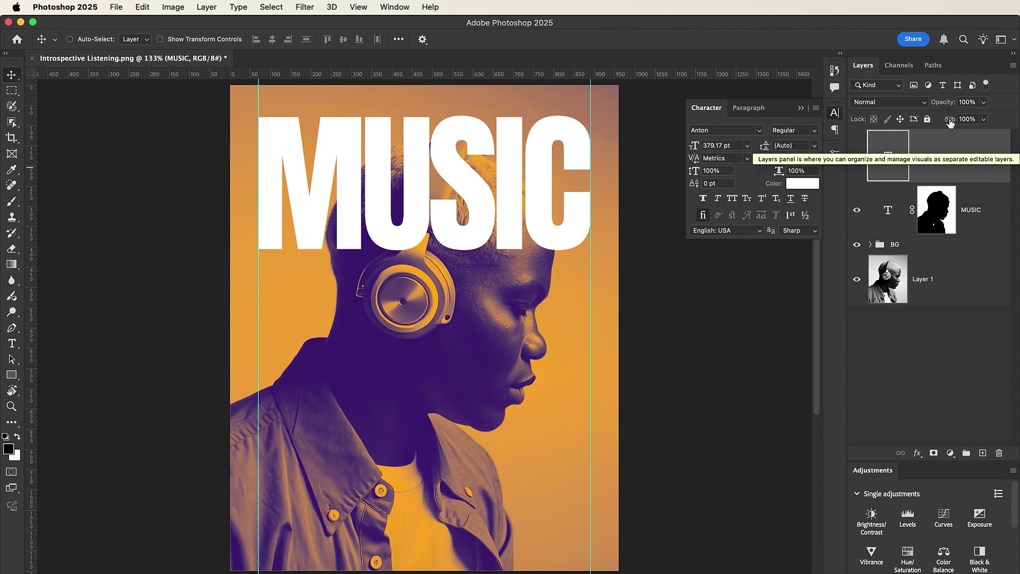
{"action": "left_click_drag", "start_coordinate": [949, 123], "coordinate": [836, 143]}
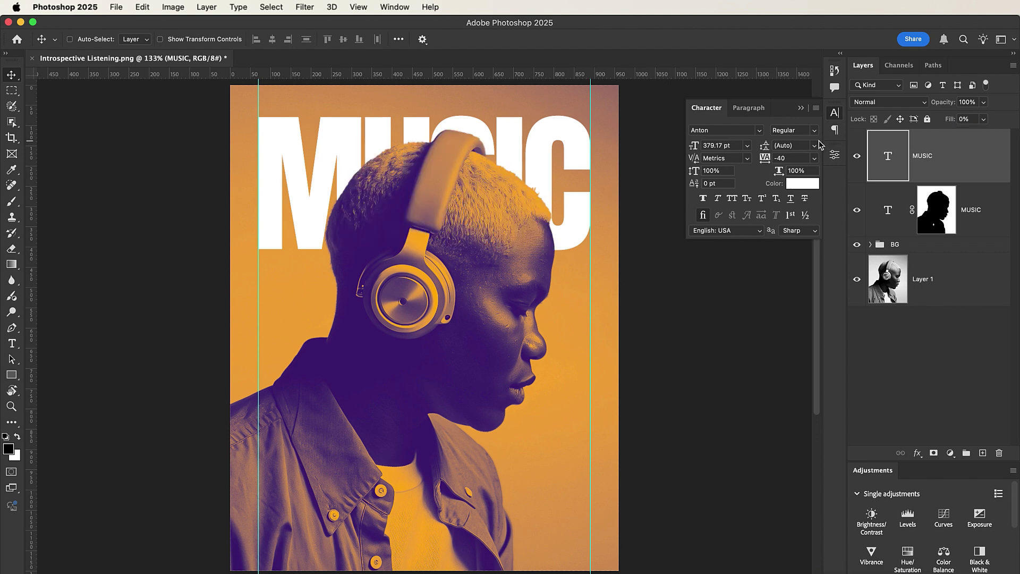
Give the MUSIC copy a 2 px white Stroke layer style
{"action": "left_click", "coordinate": [917, 453]}
{"action": "left_click", "coordinate": [929, 499]}
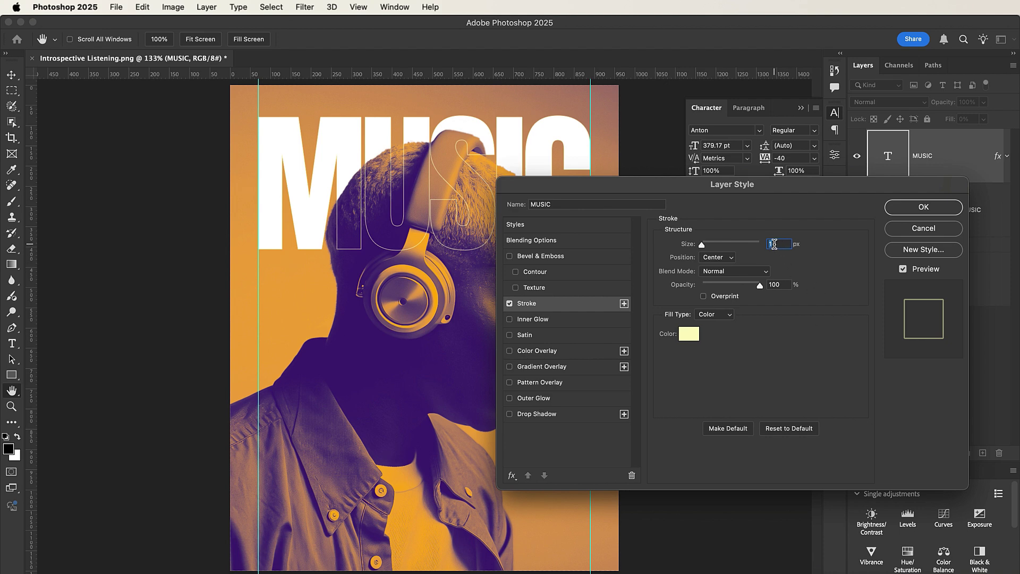
{"action": "type", "text": "2"}
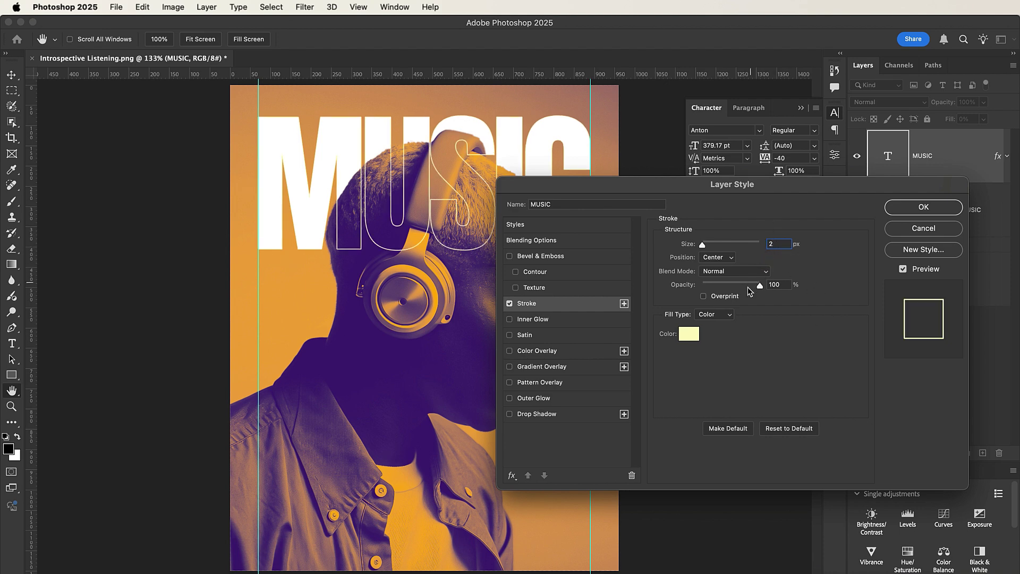
{"action": "left_click", "coordinate": [689, 334]}
{"action": "left_click_drag", "start_coordinate": [680, 225], "coordinate": [597, 126]}
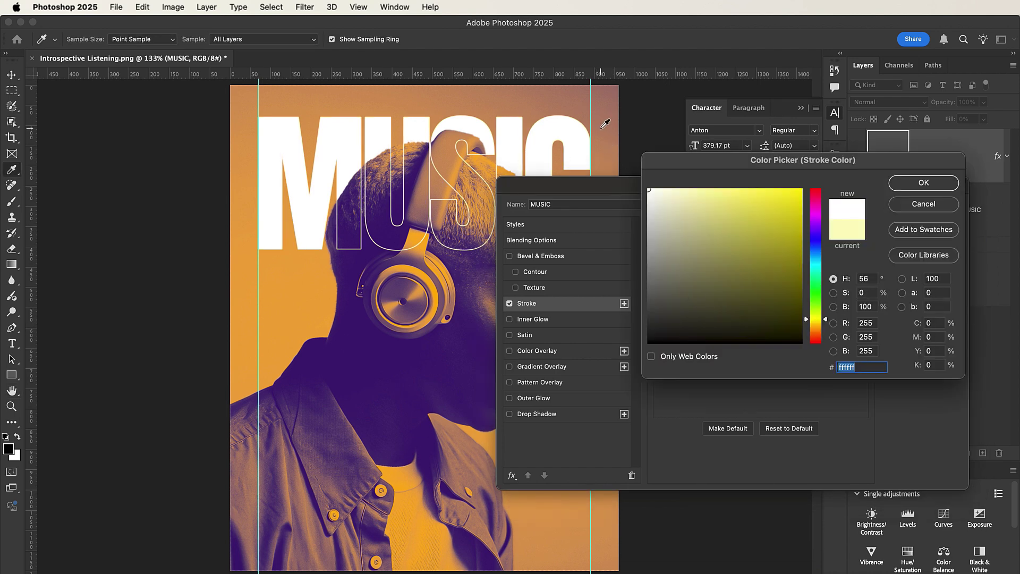
{"action": "left_click", "coordinate": [924, 183]}
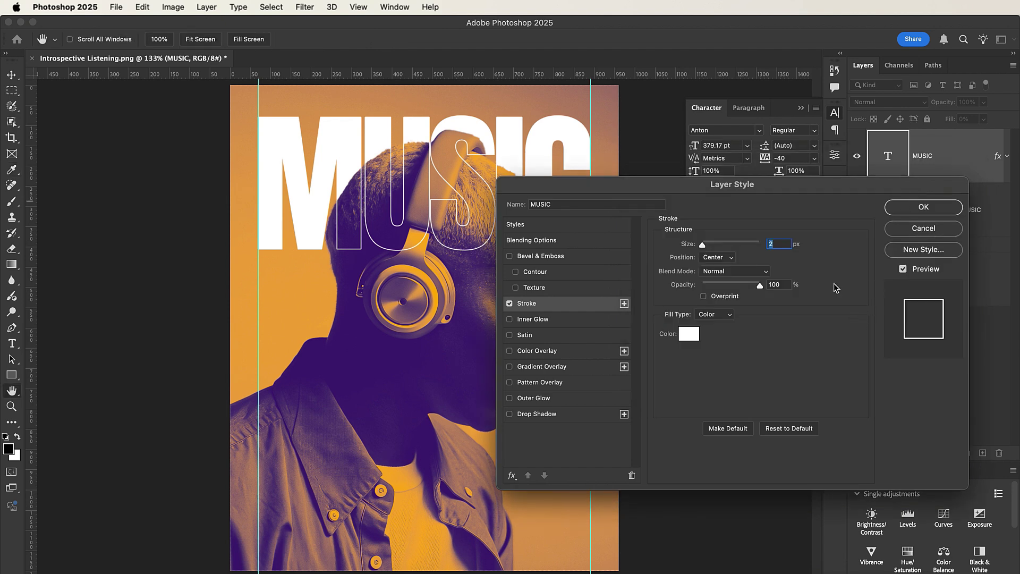
{"action": "left_click", "coordinate": [724, 259]}
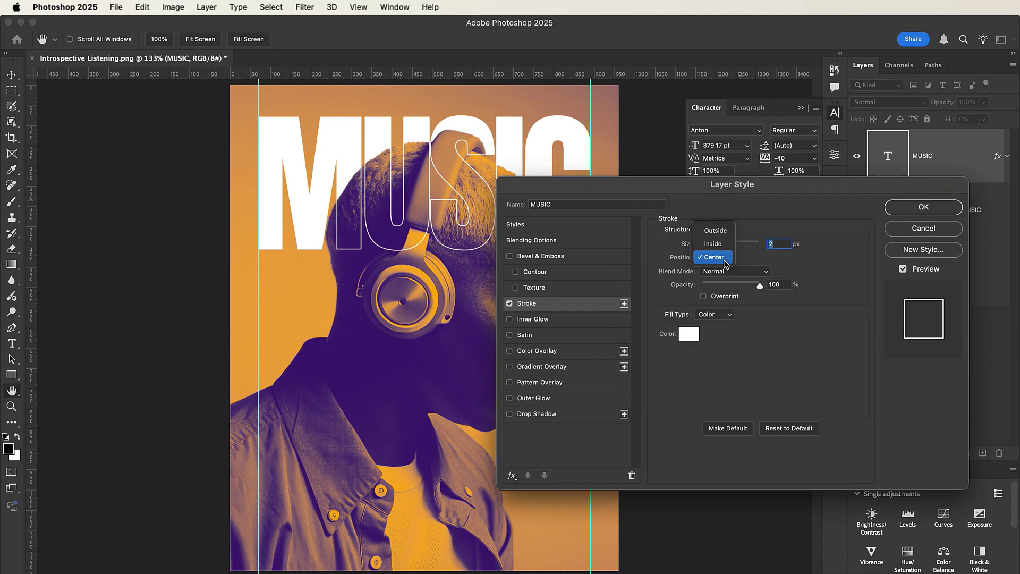
{"action": "left_click", "coordinate": [939, 211]}
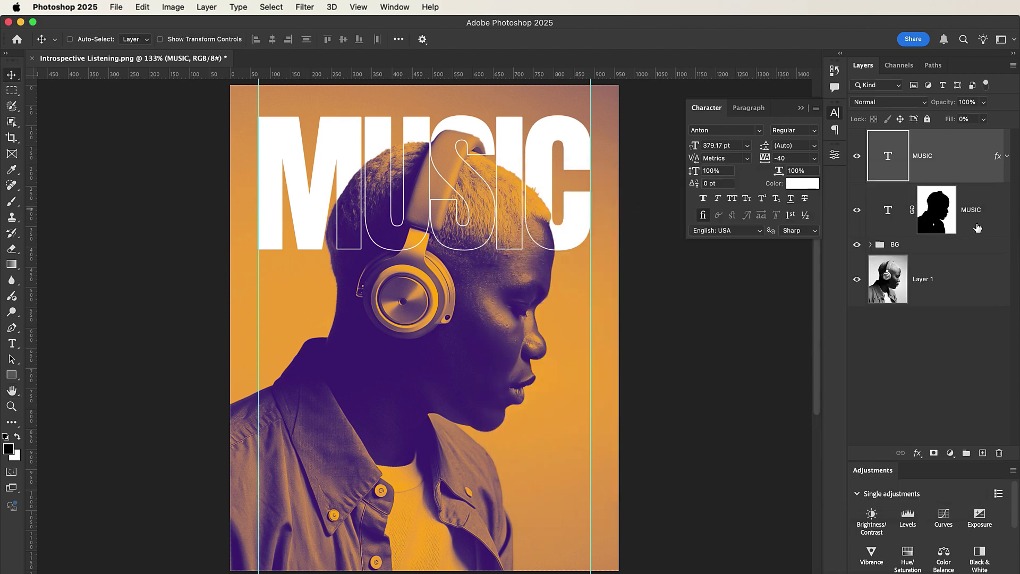
Group both MUSIC title layers into a group named MT
{"action": "left_click", "coordinate": [982, 223]}
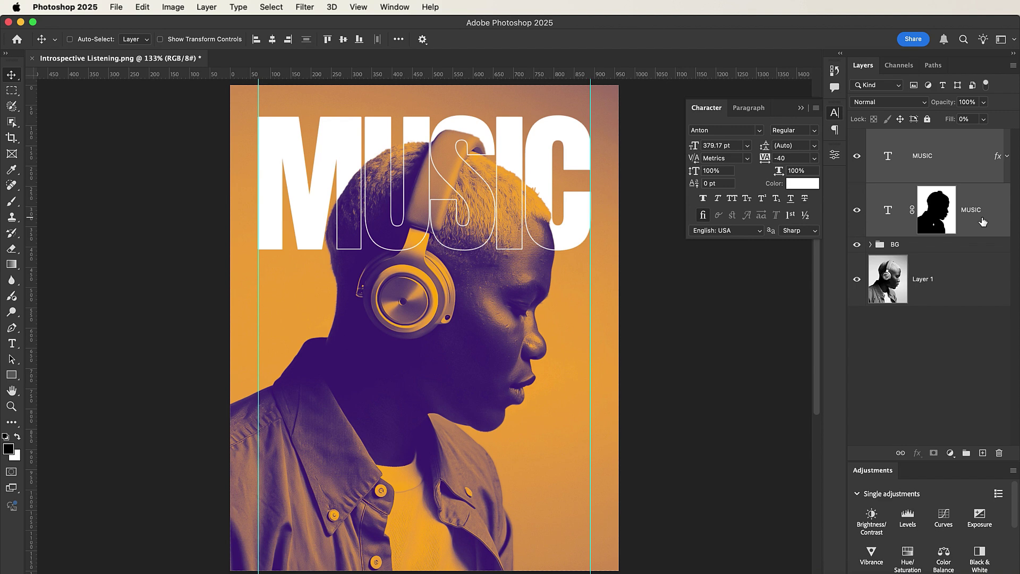
{"action": "key", "text": "super+g"}
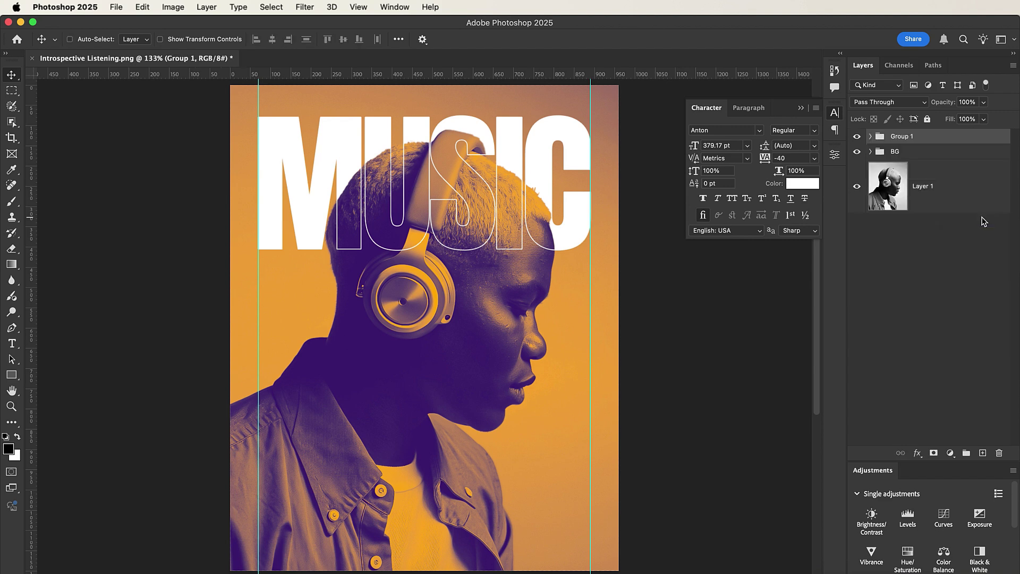
{"action": "double_click", "coordinate": [897, 137]}
{"action": "type", "text": "MT"}
{"action": "key", "text": "Return"}
Add a text layer reading 'is everything' near the model's shoulder
{"action": "left_click", "coordinate": [12, 343]}
{"action": "left_click", "coordinate": [314, 392]}
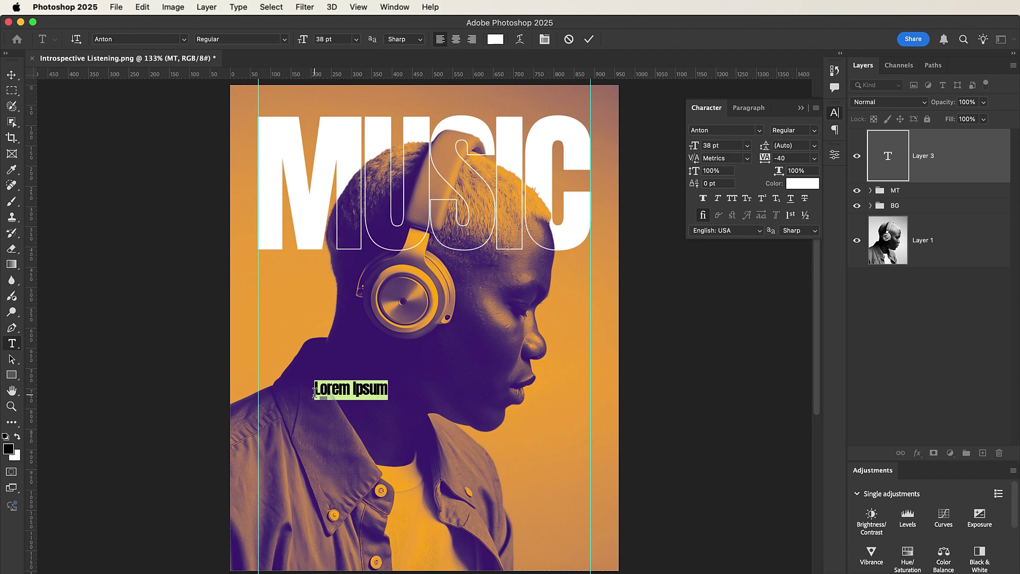
{"action": "type", "text": "is"}
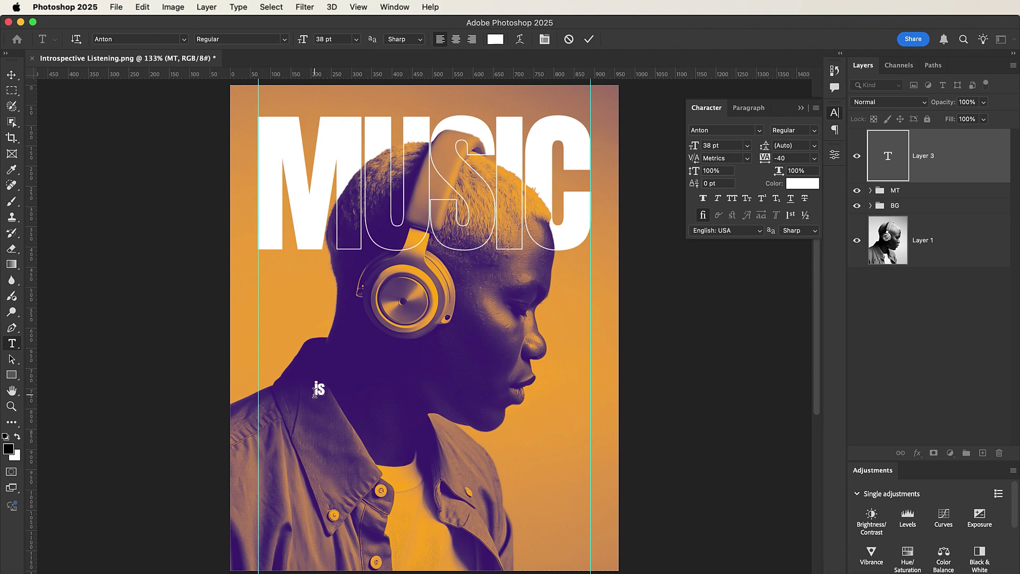
{"action": "type", "text": " everyth"}
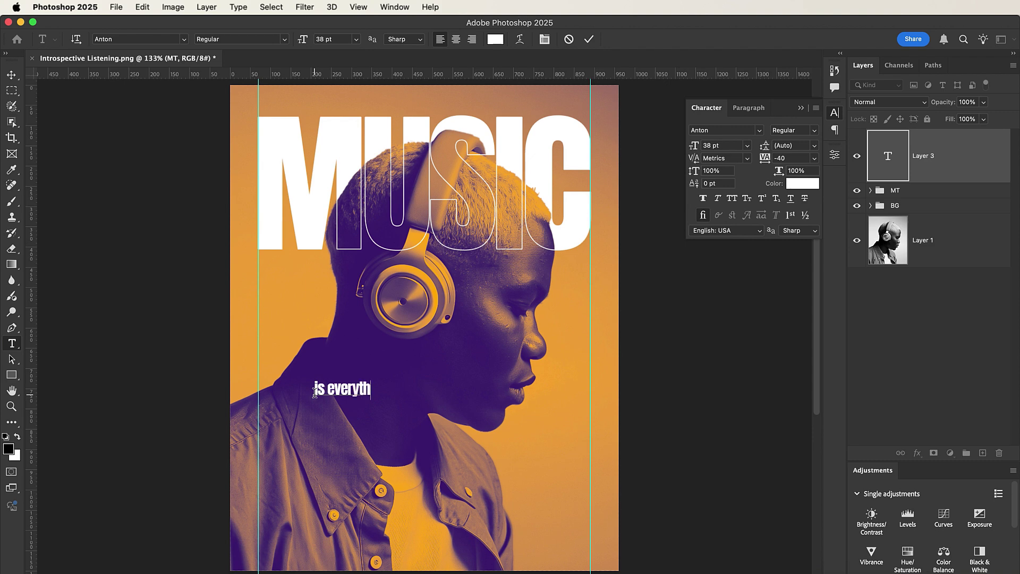
{"action": "type", "text": "ing"}
{"action": "left_click", "coordinate": [589, 39]}
{"action": "left_click", "coordinate": [13, 78]}
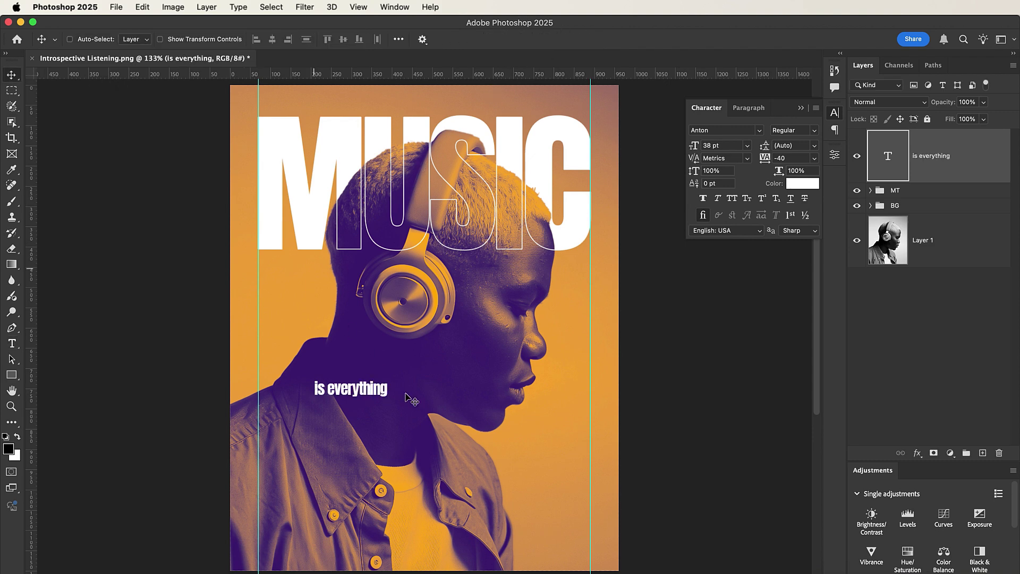
Move the subtitle under MUSIC and set it to Montserrat ExtraBold in All Caps
{"action": "left_click_drag", "start_coordinate": [359, 385], "coordinate": [306, 264]}
{"action": "scroll", "coordinate": [336, 248], "scroll_direction": "up", "scroll_amount": 5}
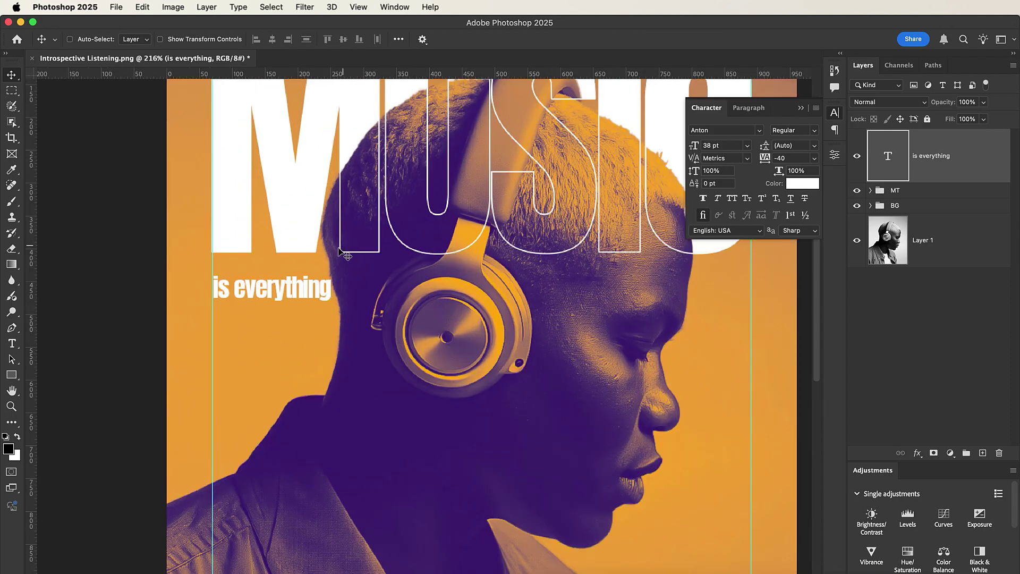
{"action": "scroll", "coordinate": [258, 266], "scroll_direction": "up", "scroll_amount": 2}
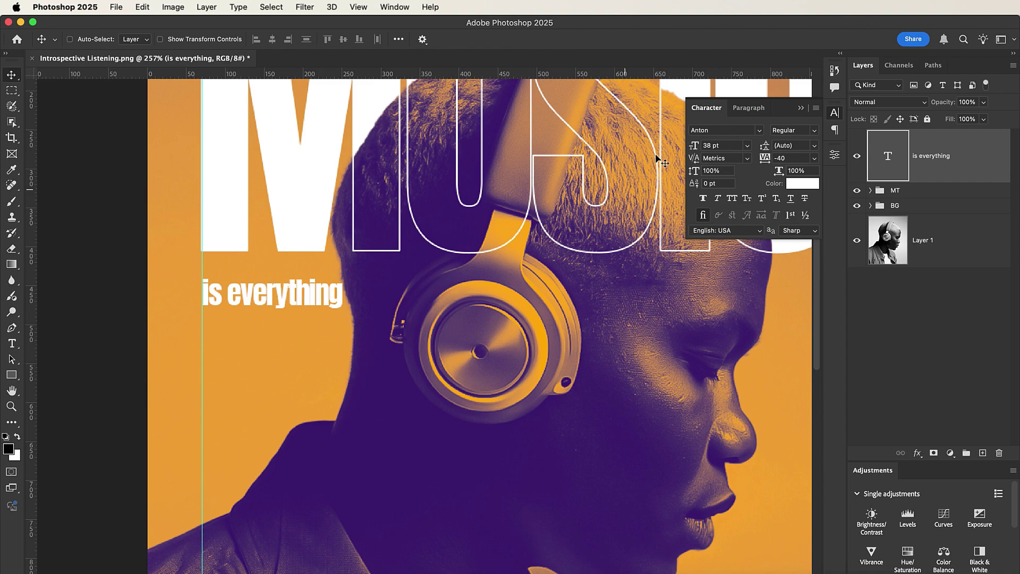
{"action": "left_click", "coordinate": [716, 128]}
{"action": "type", "text": "montser"}
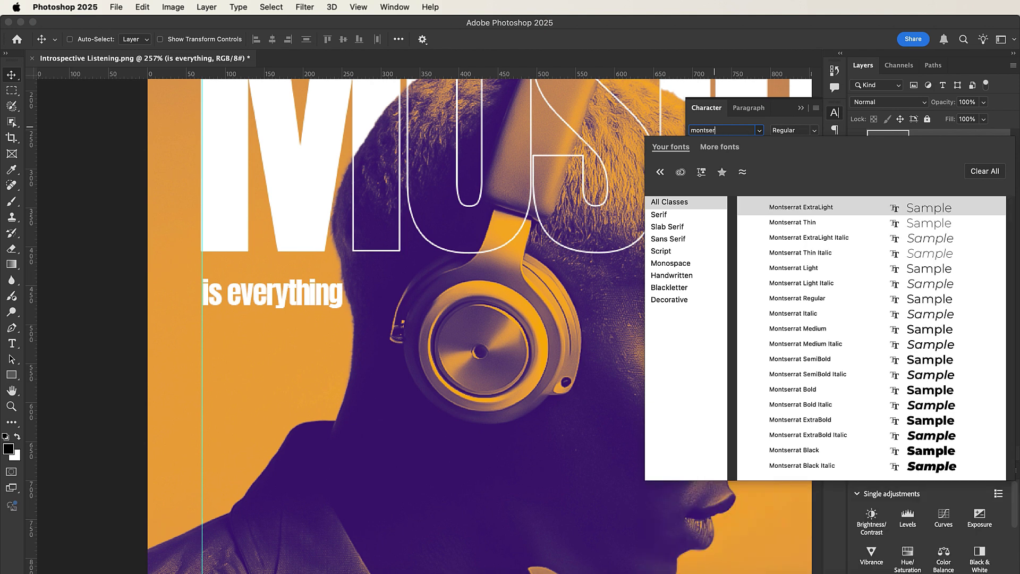
{"action": "left_click", "coordinate": [798, 419]}
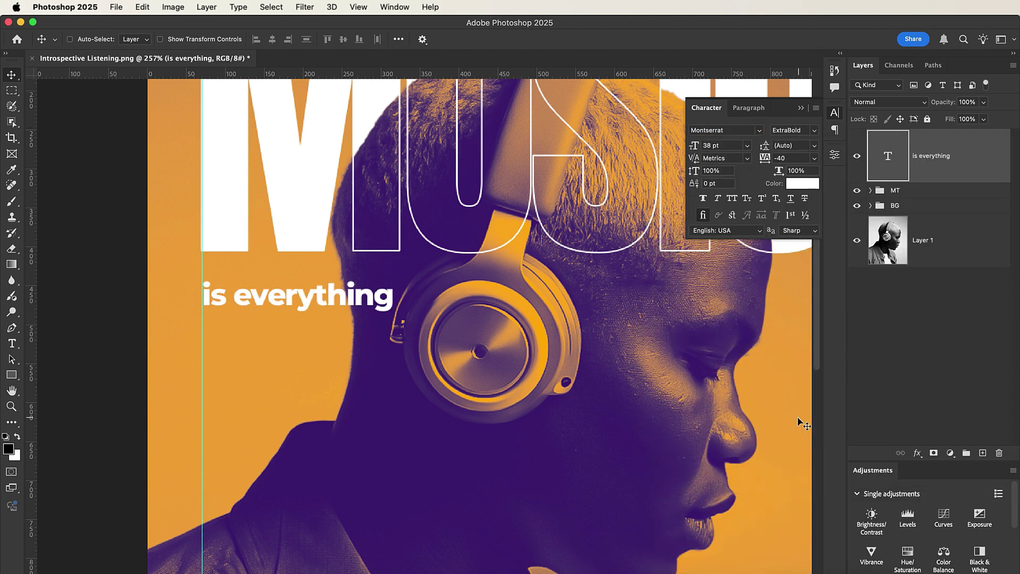
{"action": "left_click", "coordinate": [733, 200]}
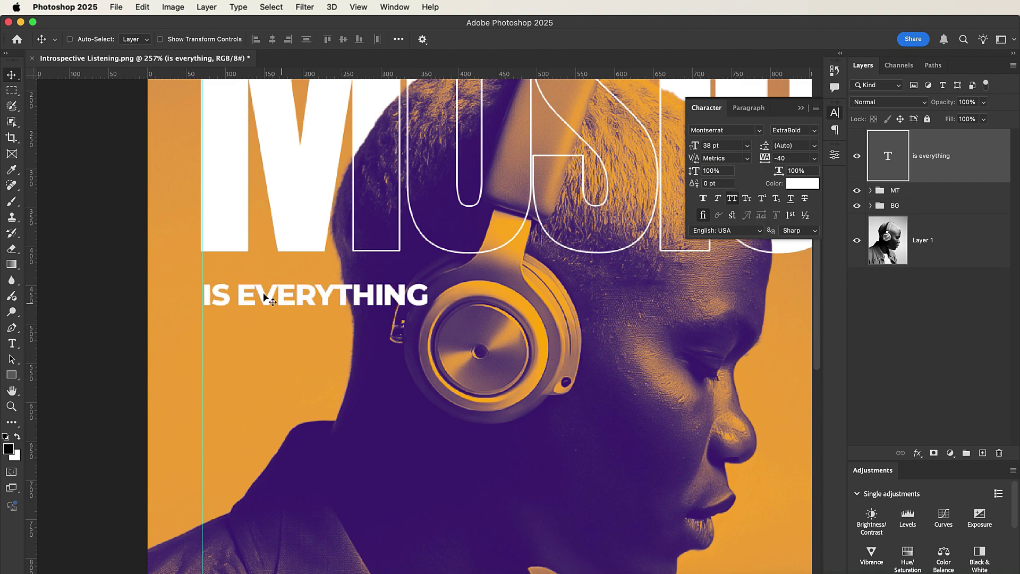
Nudge IS EVERYTHING just below MUSIC and scale it down to about 88%, roughly 33.7 pt
{"action": "scroll", "coordinate": [260, 295], "scroll_direction": "up", "scroll_amount": 5}
{"action": "left_click_drag", "start_coordinate": [262, 296], "coordinate": [260, 254]}
{"action": "key", "text": "super+t"}
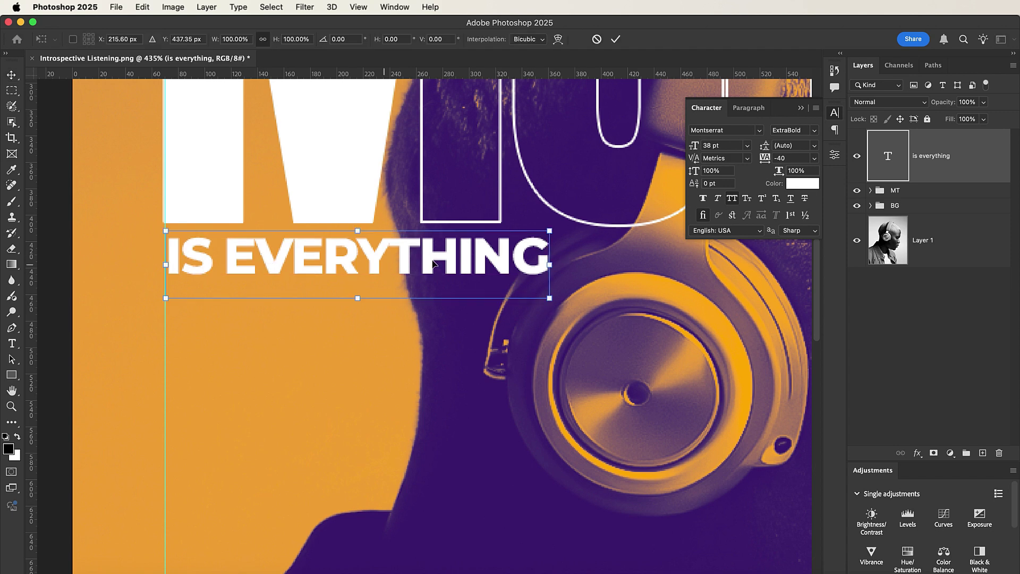
{"action": "left_click_drag", "start_coordinate": [551, 264], "coordinate": [504, 244]}
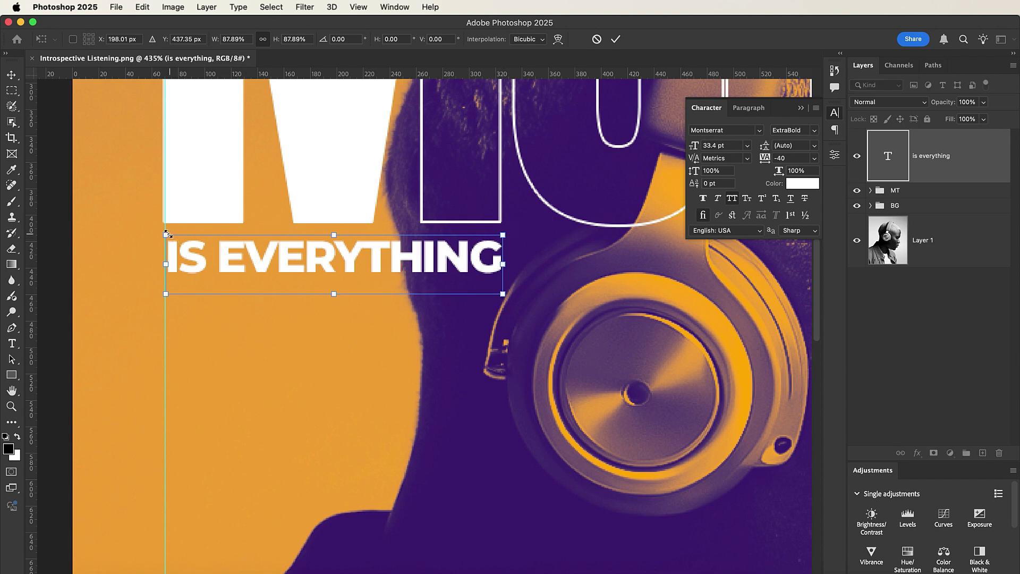
{"action": "left_click_drag", "start_coordinate": [165, 231], "coordinate": [165, 231]}
Group the IS EVERYTHING subtitle with the MT group as 'Info.' and toggle its visibility to compare
{"action": "left_click", "coordinate": [616, 42]}
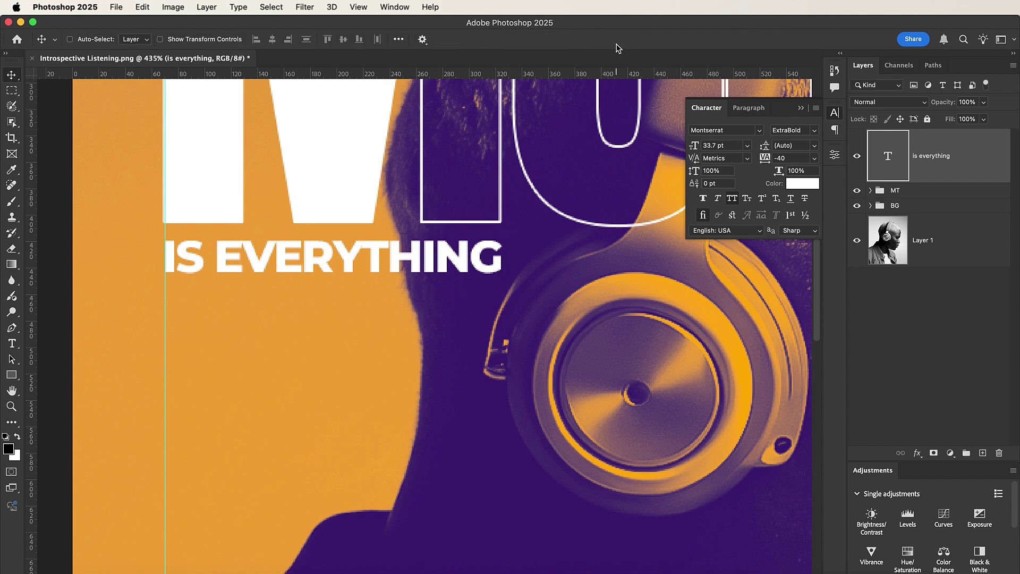
{"action": "key", "text": "super+0"}
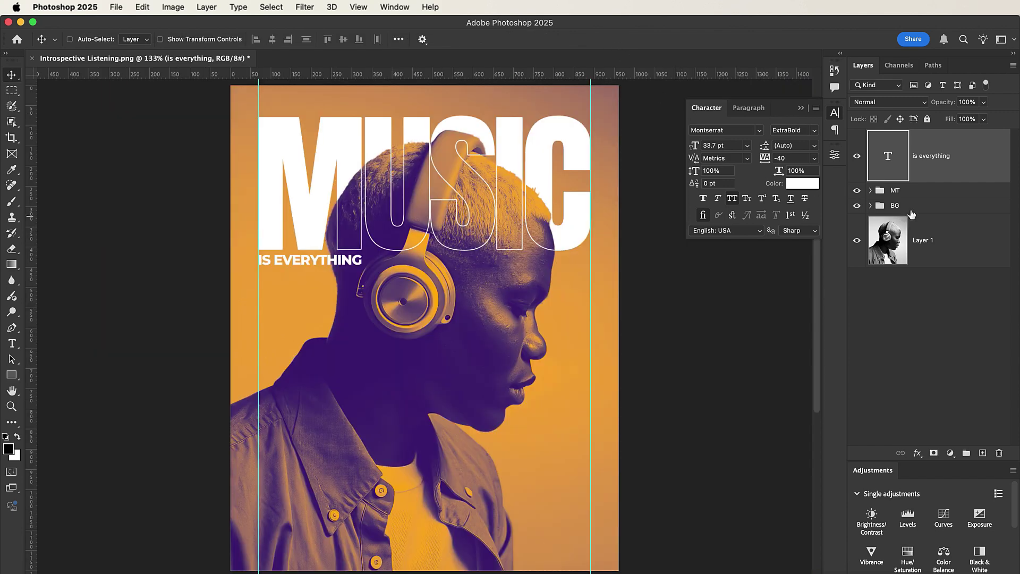
{"action": "left_click", "coordinate": [966, 195], "text": "shift"}
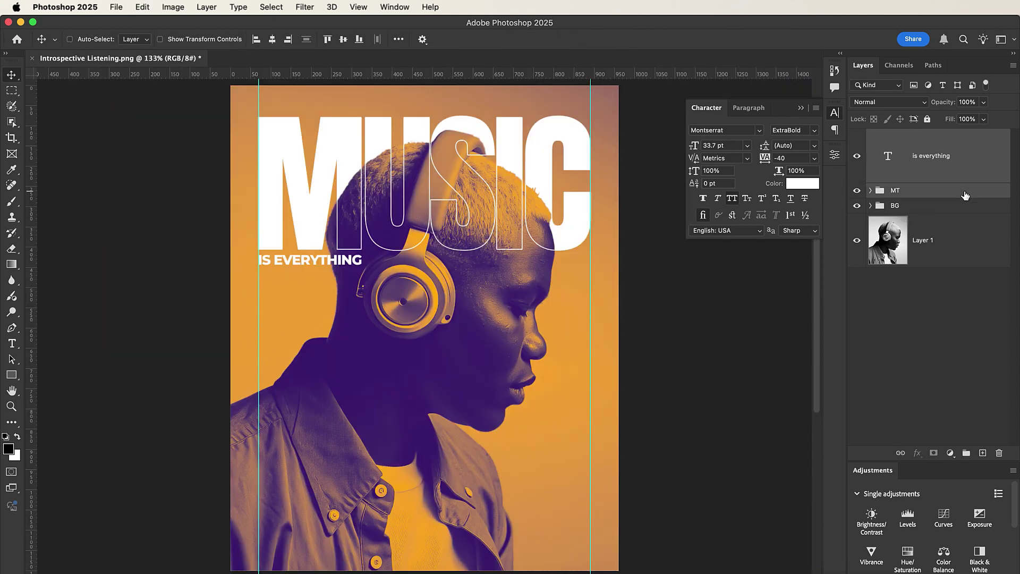
{"action": "key", "text": "super"}
{"action": "key", "text": "super+g"}
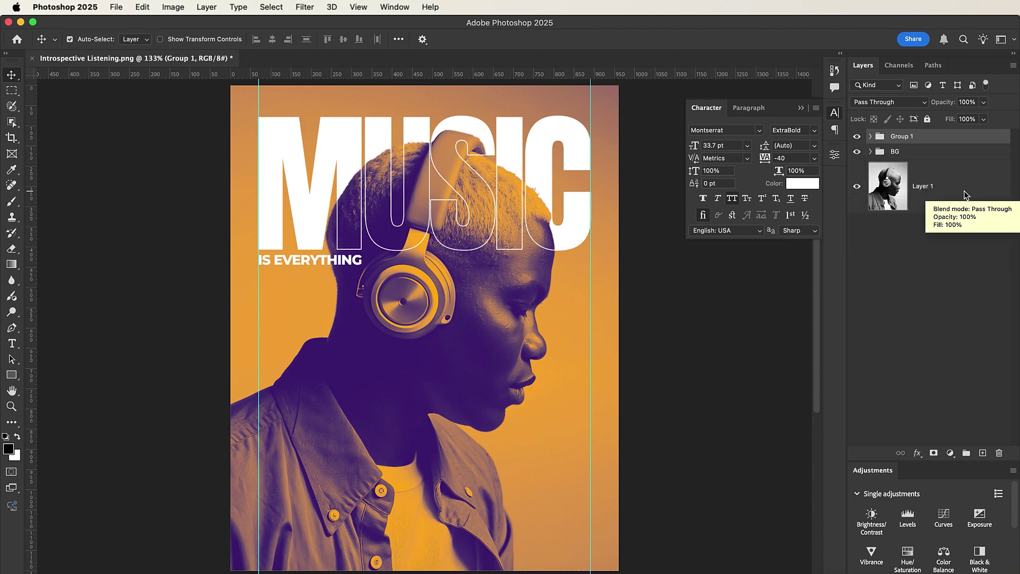
{"action": "double_click", "coordinate": [899, 137]}
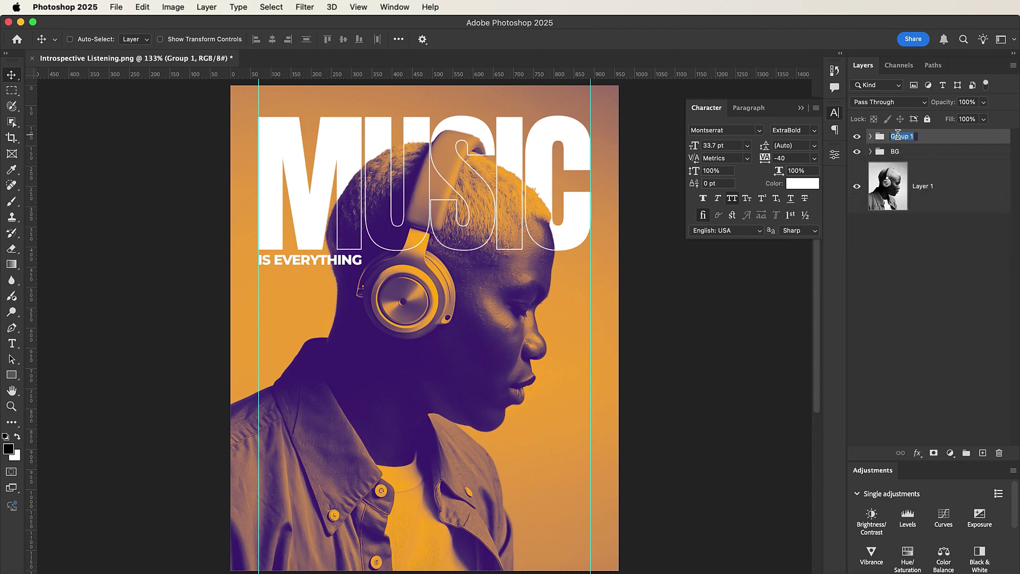
{"action": "key", "text": "BackSpace"}
{"action": "key", "text": "Return"}
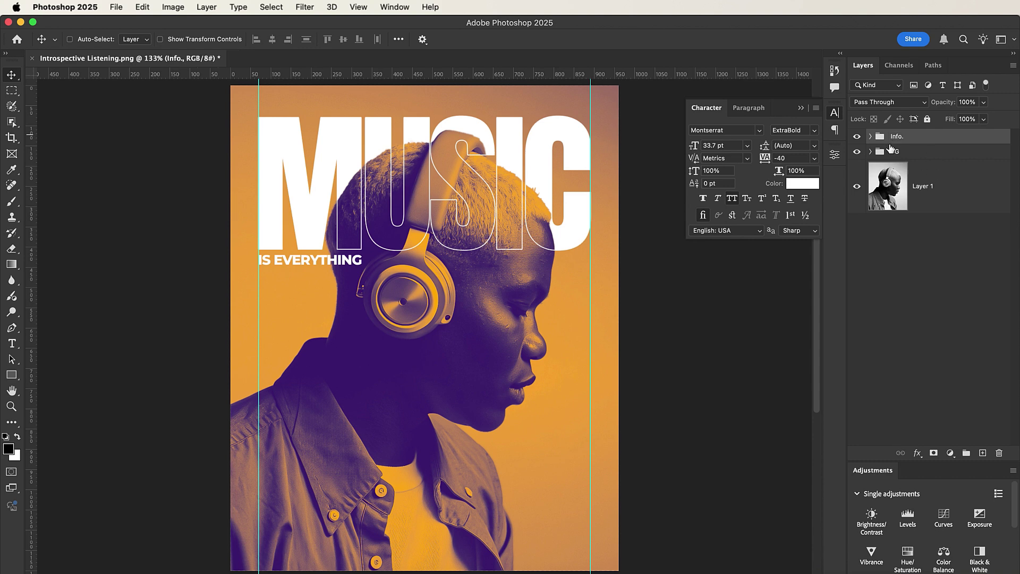
{"action": "left_click", "coordinate": [860, 139]}
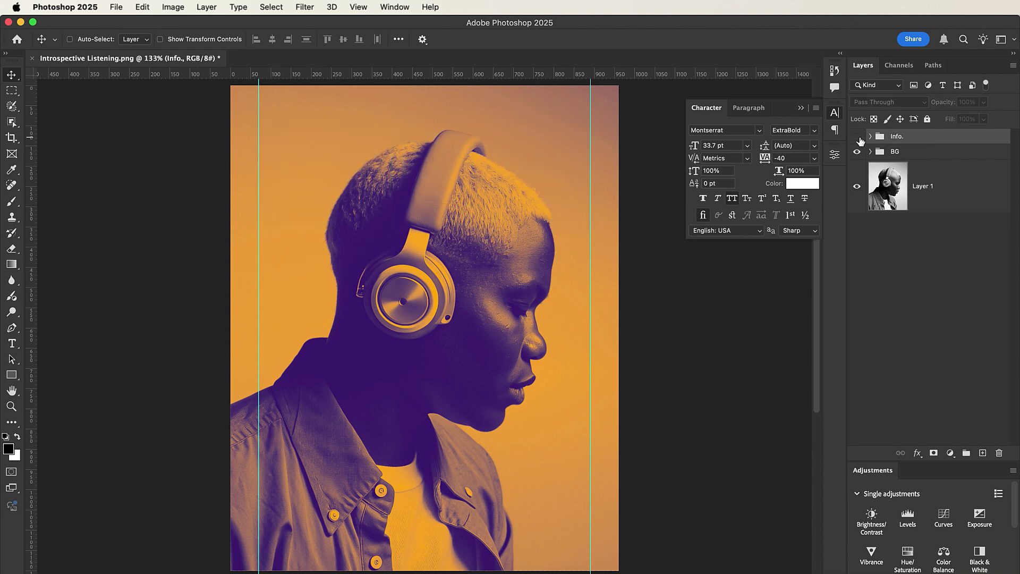
{"action": "left_click", "coordinate": [858, 137]}
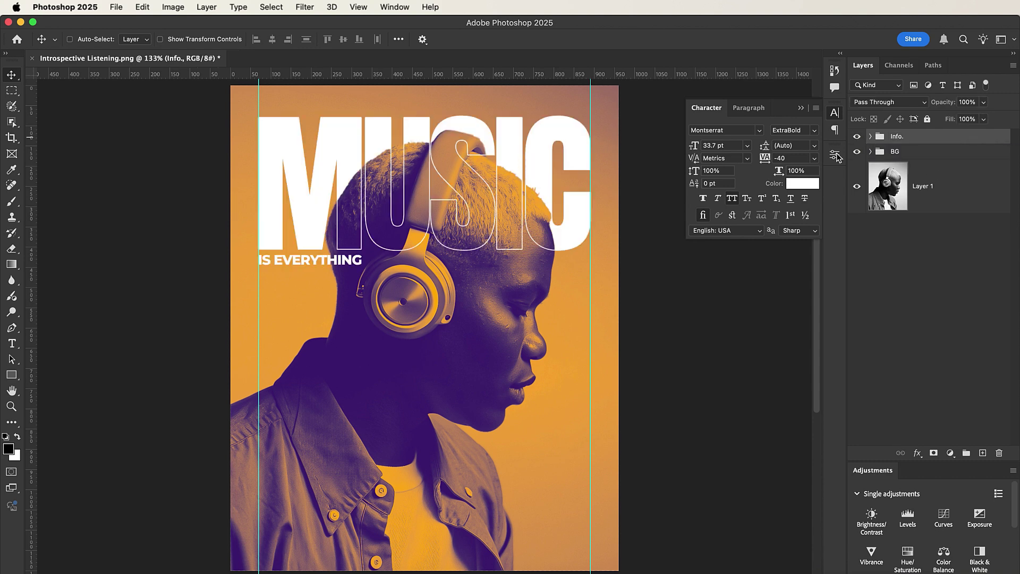
Place 03_Vintage BG on the poster, rotate it -90°, and stretch it over the whole canvas
{"action": "left_click", "coordinate": [77, 573]}
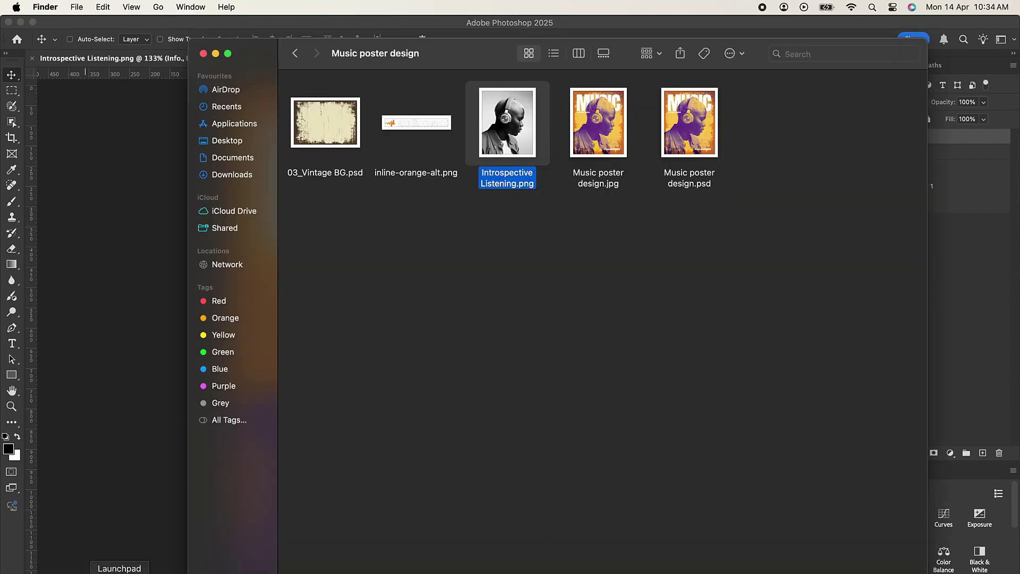
{"action": "left_click_drag", "start_coordinate": [326, 120], "coordinate": [317, 266]}
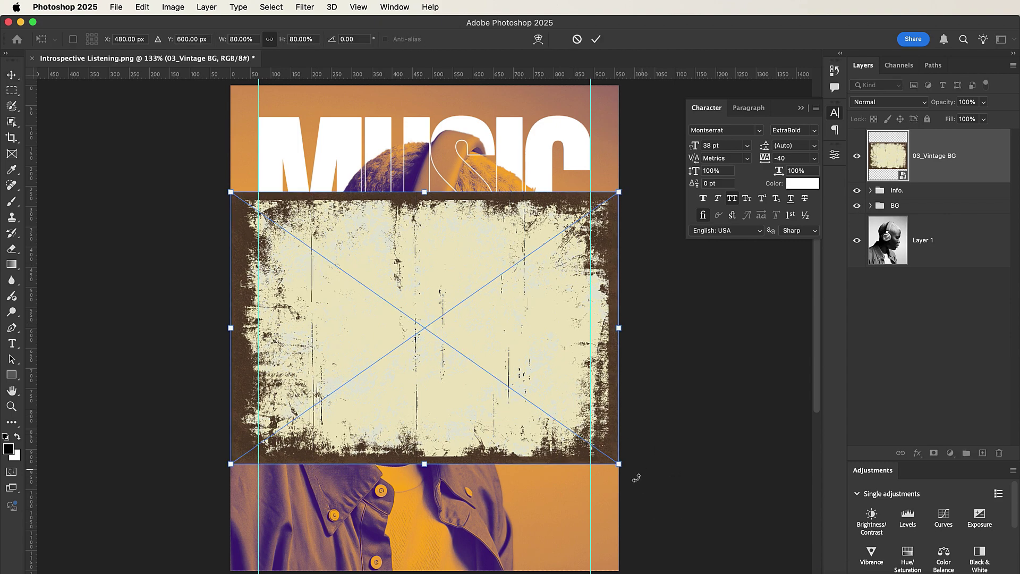
{"action": "left_click_drag", "start_coordinate": [632, 475], "coordinate": [547, 162]}
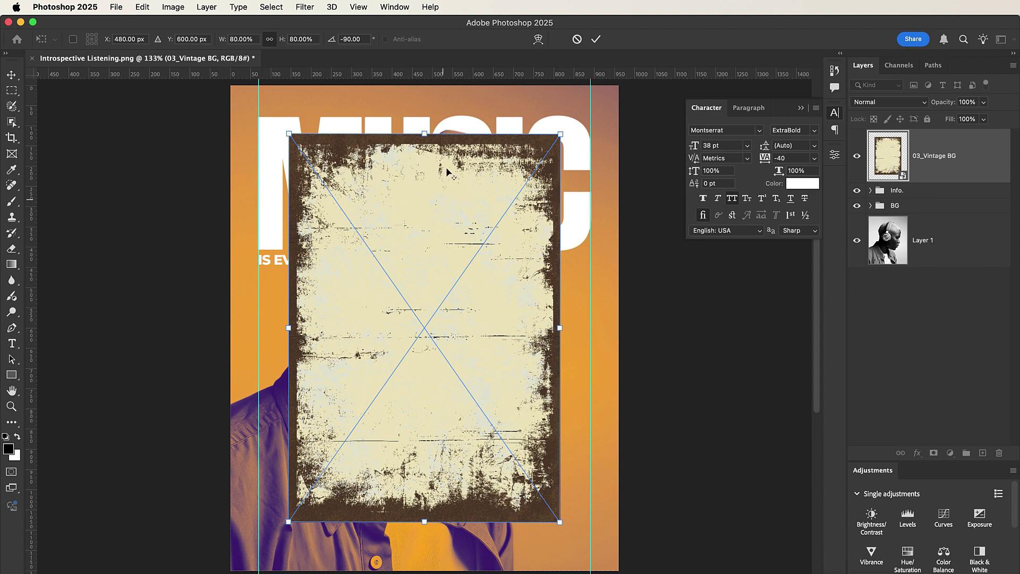
{"action": "left_click_drag", "start_coordinate": [427, 133], "coordinate": [433, 89]}
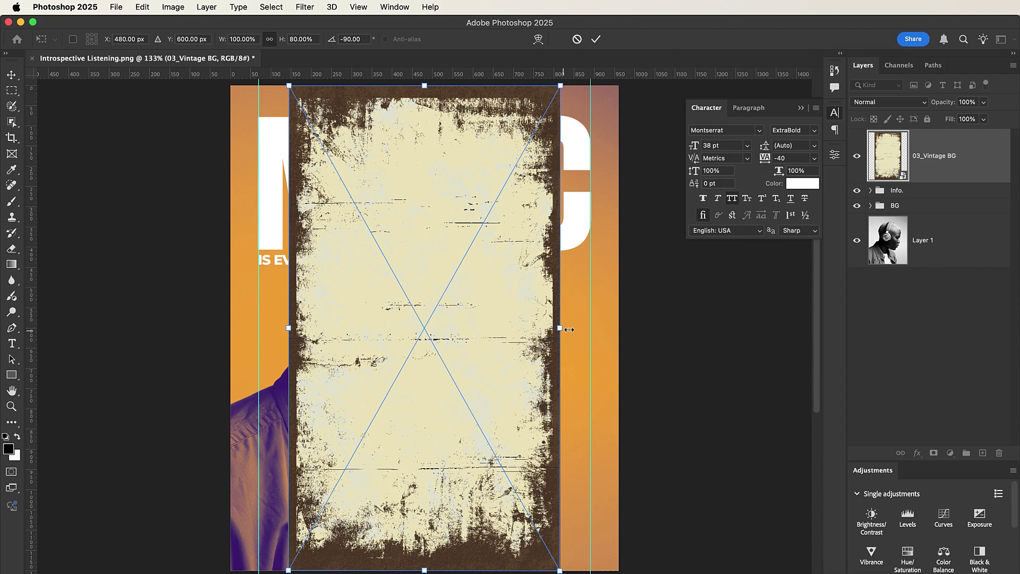
{"action": "left_click_drag", "start_coordinate": [569, 330], "coordinate": [619, 324]}
{"action": "left_click", "coordinate": [596, 39]}
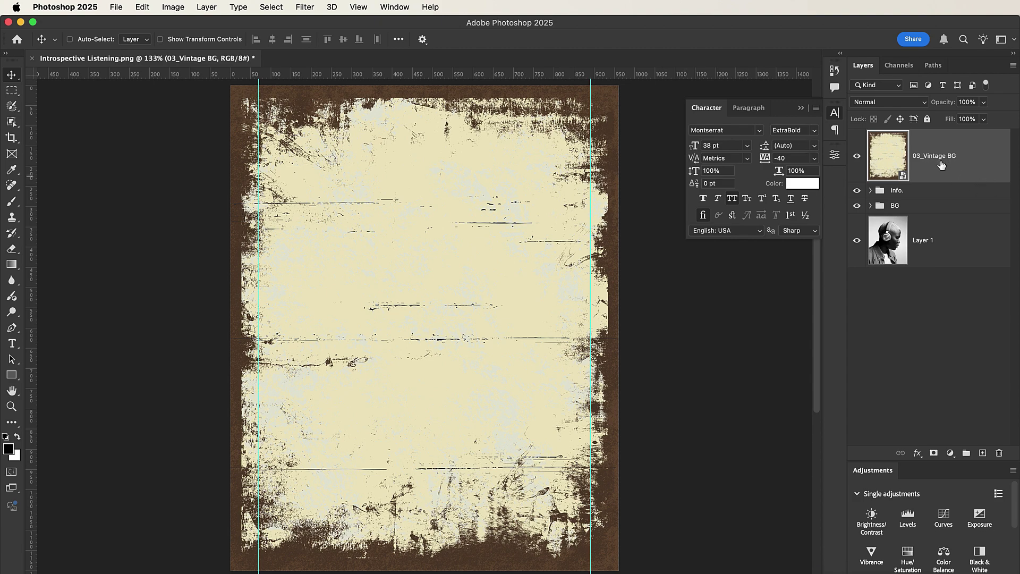
Blend the texture with Soft Light and add a Curves layer darkening shadows and brightening highlights
{"action": "left_click", "coordinate": [897, 103]}
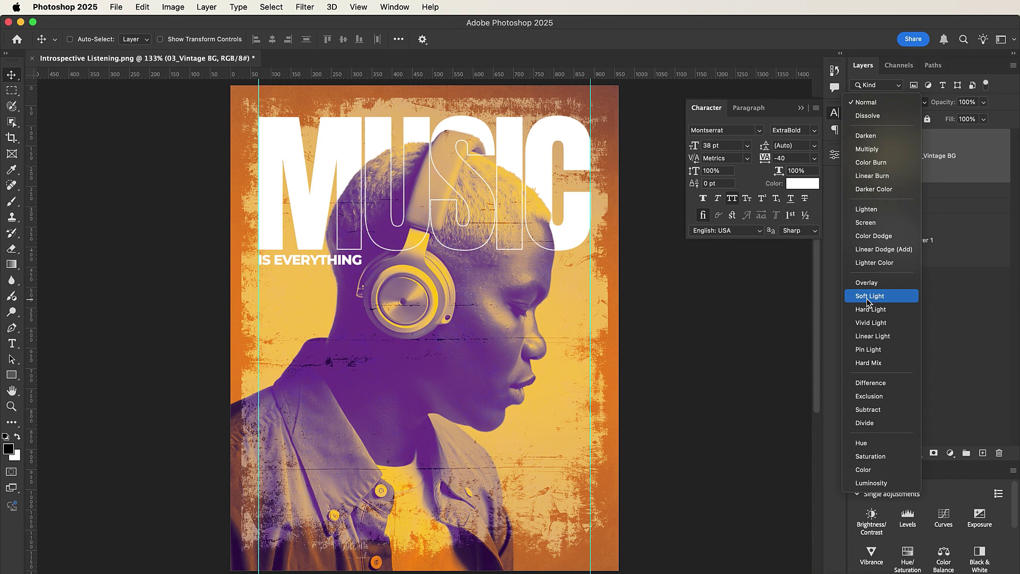
{"action": "left_click", "coordinate": [869, 301]}
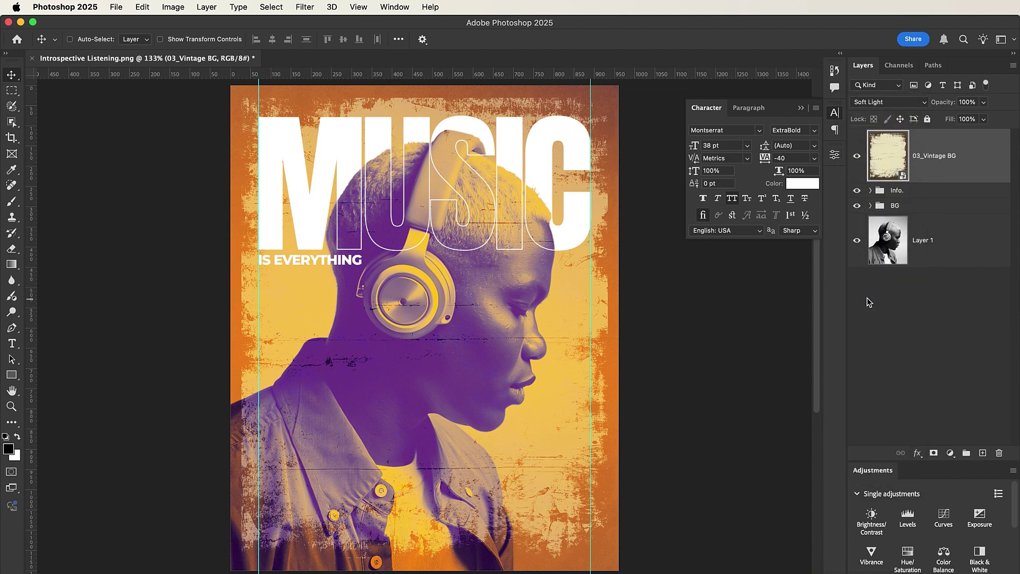
{"action": "left_click", "coordinate": [943, 513]}
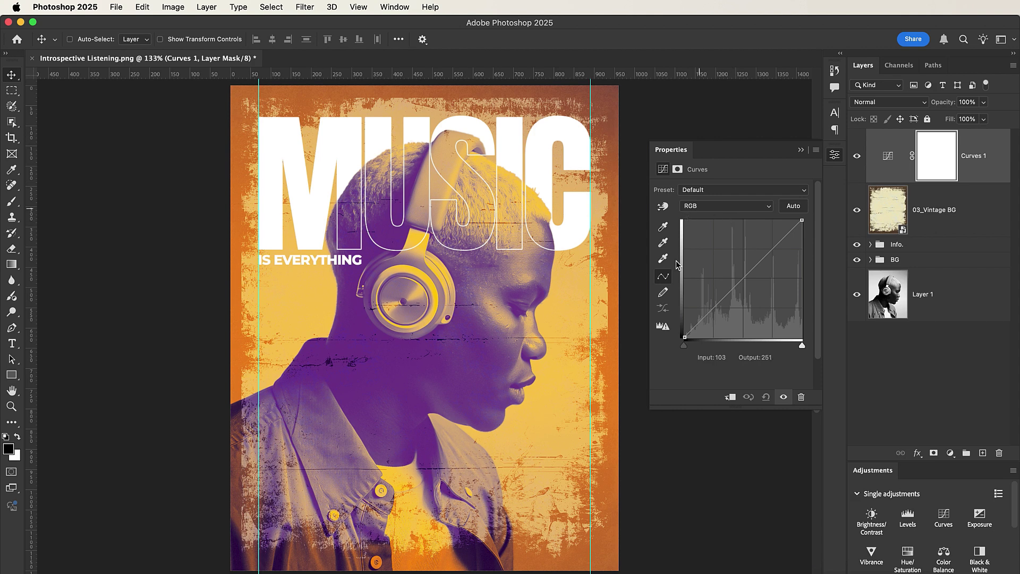
{"action": "left_click", "coordinate": [714, 307]}
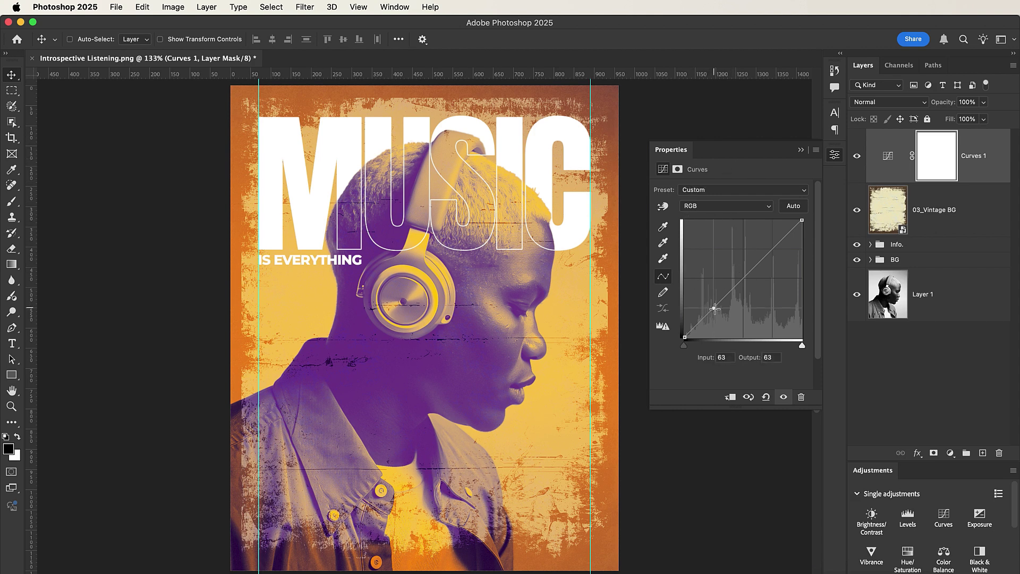
{"action": "left_click_drag", "start_coordinate": [715, 308], "coordinate": [716, 312]}
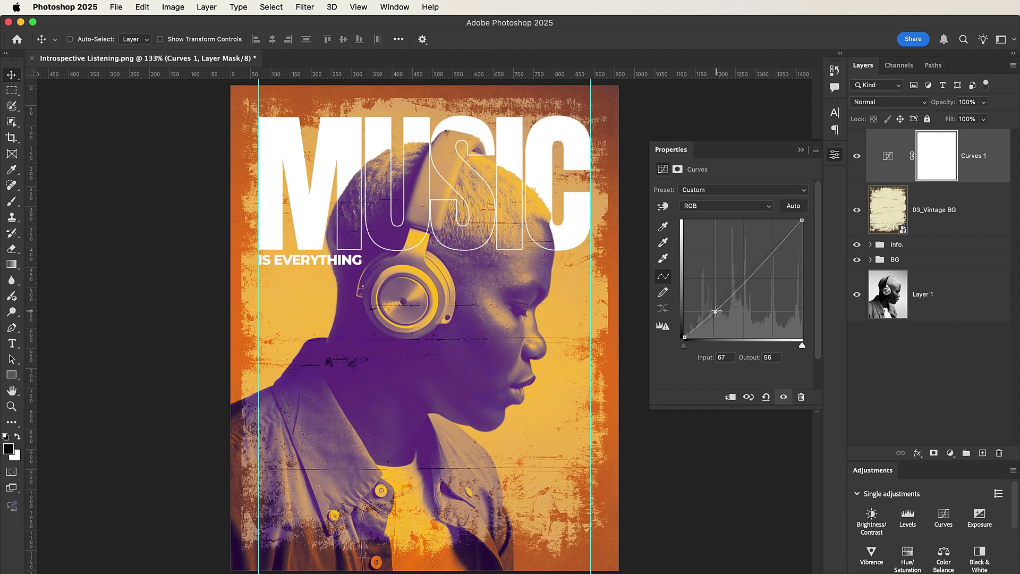
{"action": "left_click", "coordinate": [775, 250]}
{"action": "left_click_drag", "start_coordinate": [775, 251], "coordinate": [771, 245]}
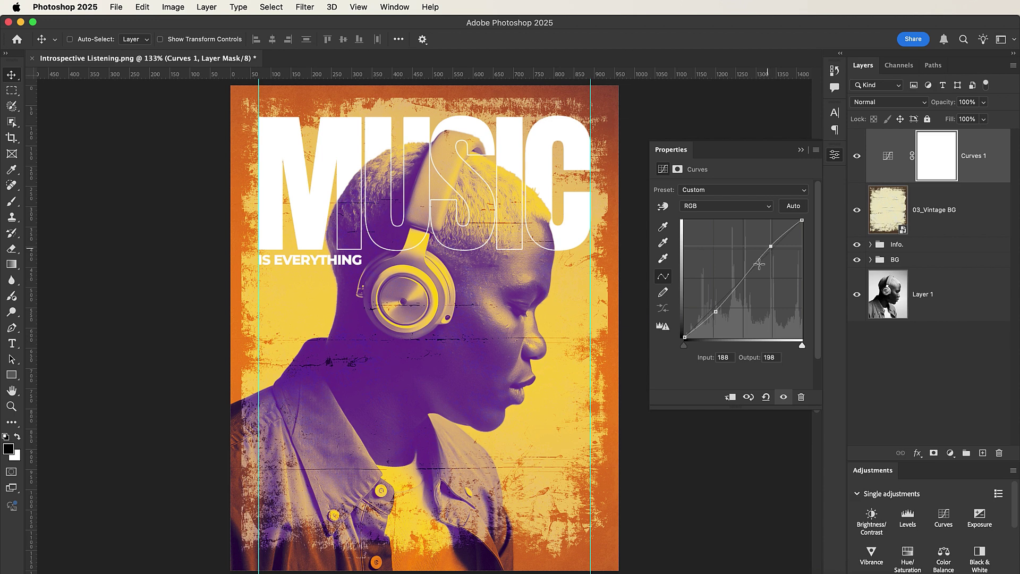
{"action": "left_click", "coordinate": [800, 151]}
Set the Curves 1 layer's opacity to 50%
{"action": "left_click", "coordinate": [886, 160]}
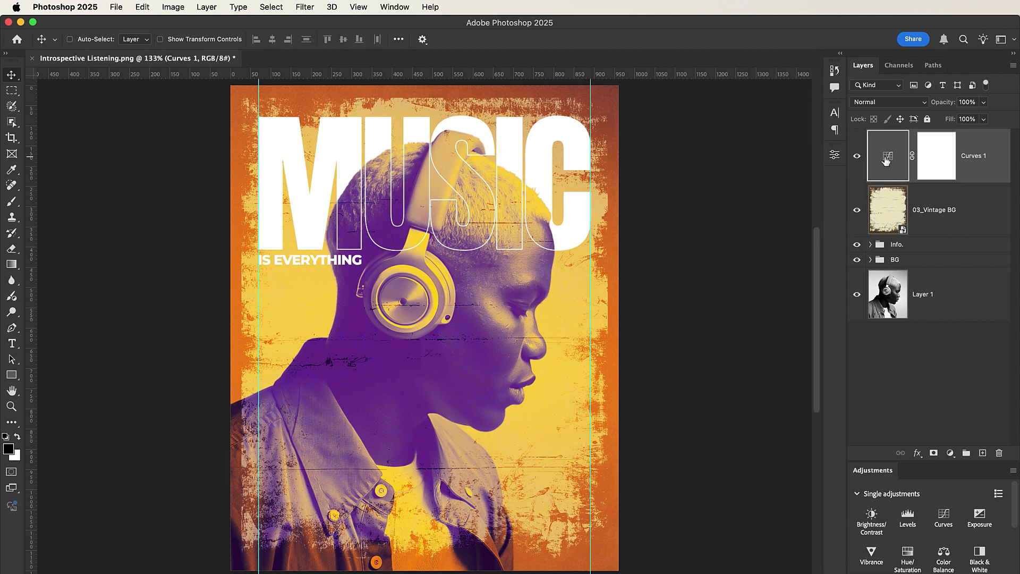
{"action": "double_click", "coordinate": [966, 102]}
{"action": "type", "text": "50"}
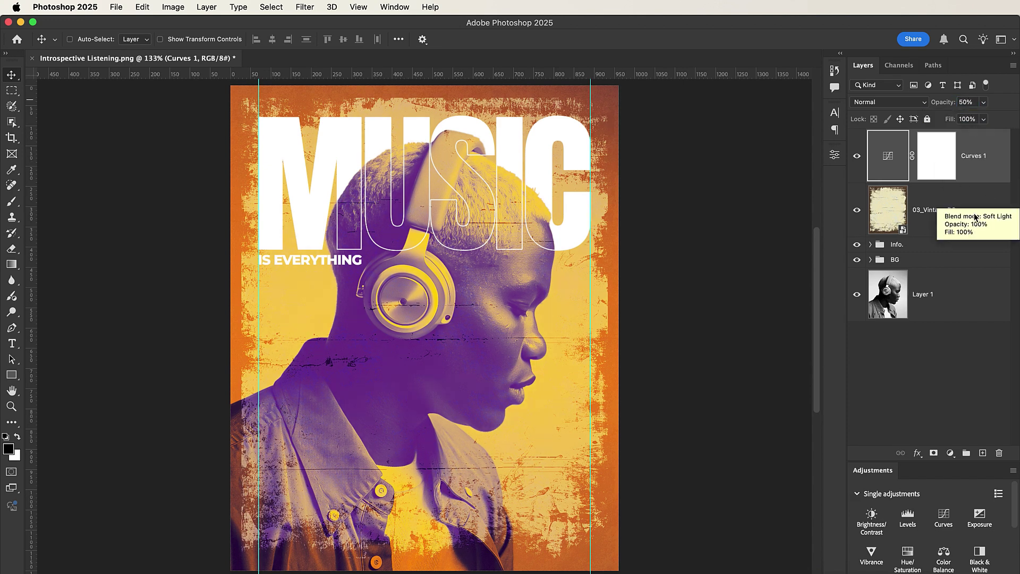
Group Curves 1 and 03_Vintage BG into a group named Effects, toggling it to compare
{"action": "left_click", "coordinate": [957, 209]}
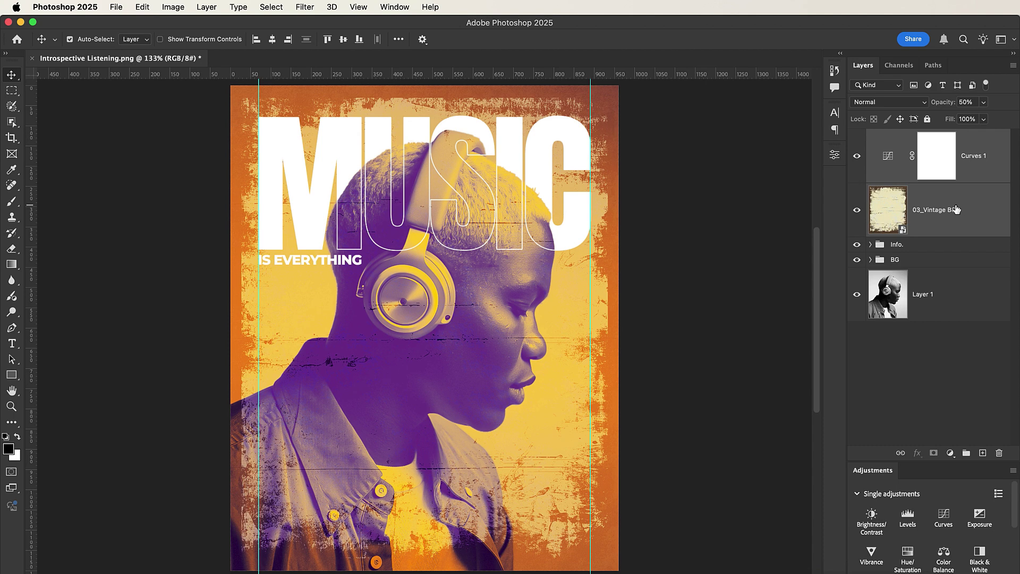
{"action": "key", "text": "super+g"}
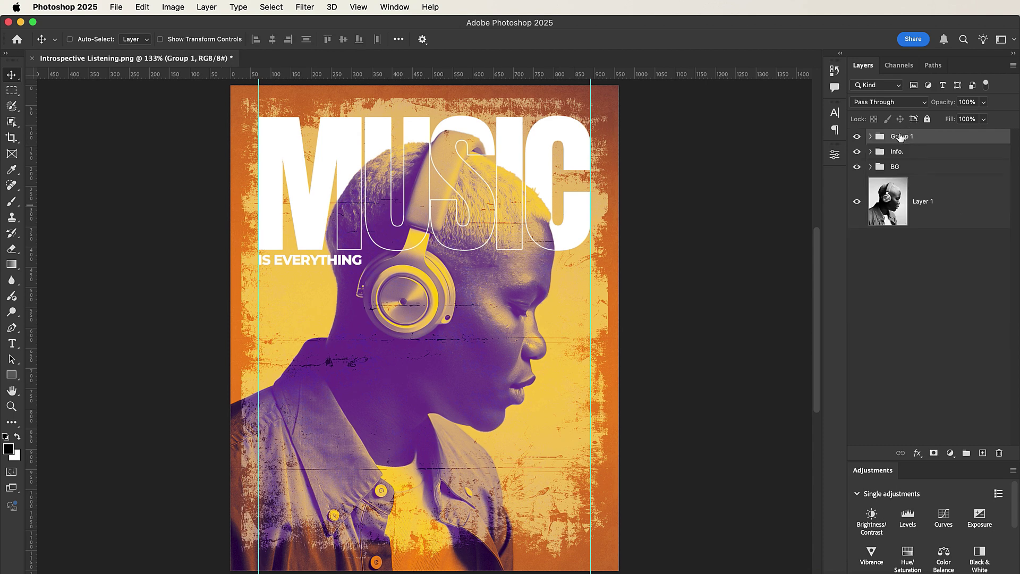
{"action": "double_click", "coordinate": [900, 137]}
{"action": "type", "text": "Effects"}
{"action": "key", "text": "Return"}
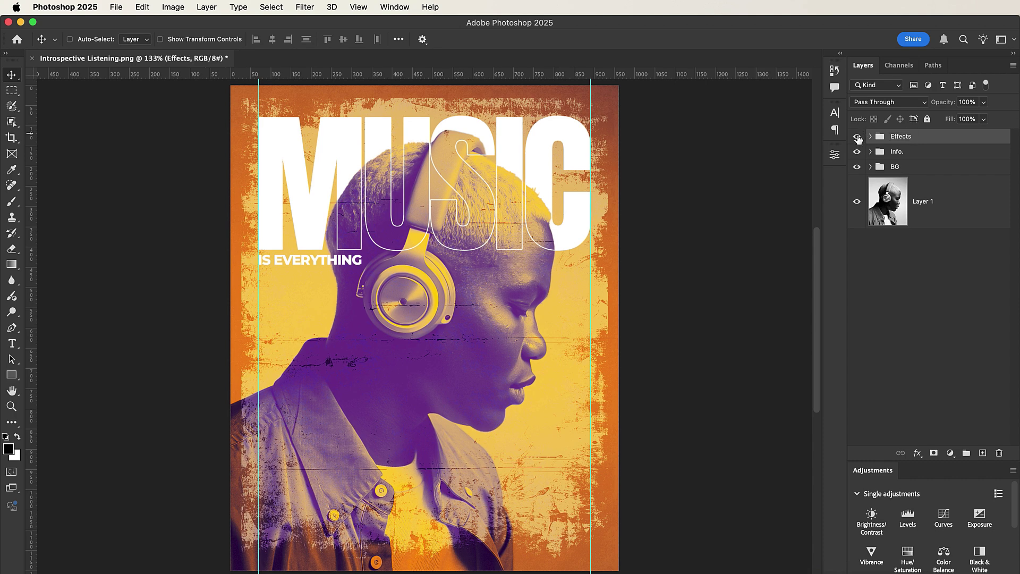
{"action": "left_click", "coordinate": [857, 136]}
{"action": "left_click", "coordinate": [857, 136]}
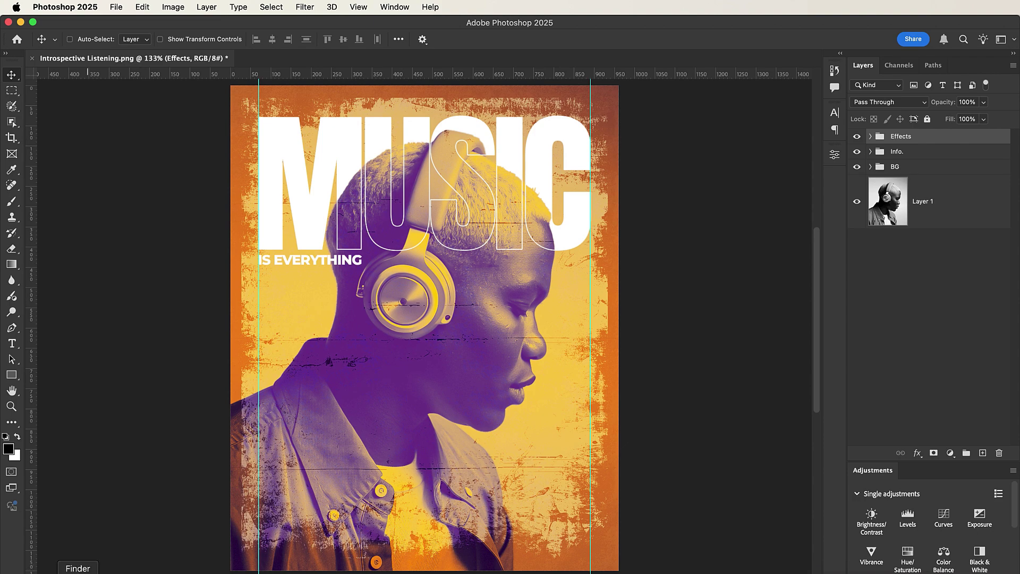
Place inline-orange-alt.png from the assets folder onto the poster and move it down
{"action": "left_click", "coordinate": [77, 572]}
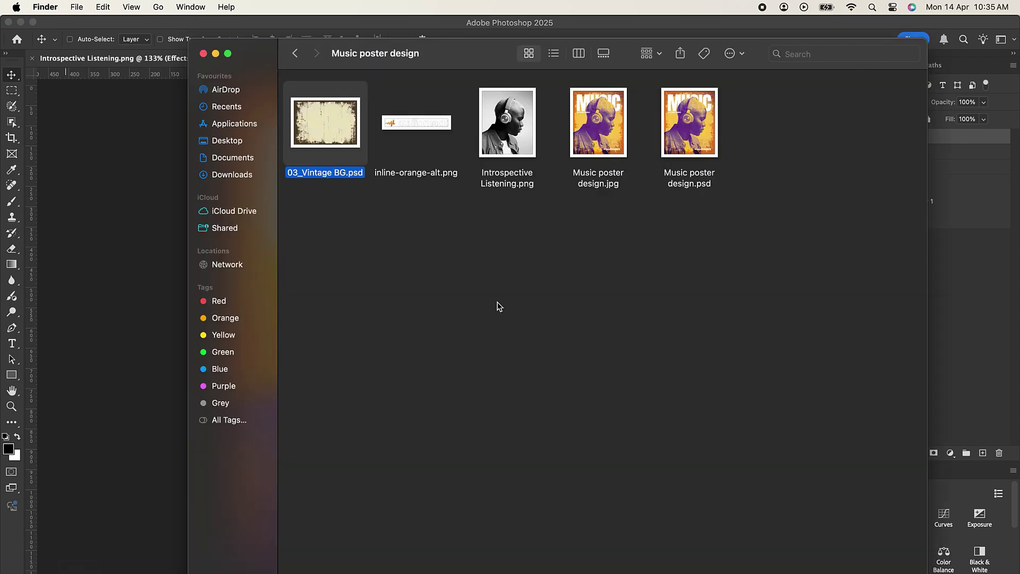
{"action": "left_click_drag", "start_coordinate": [419, 134], "coordinate": [117, 257]}
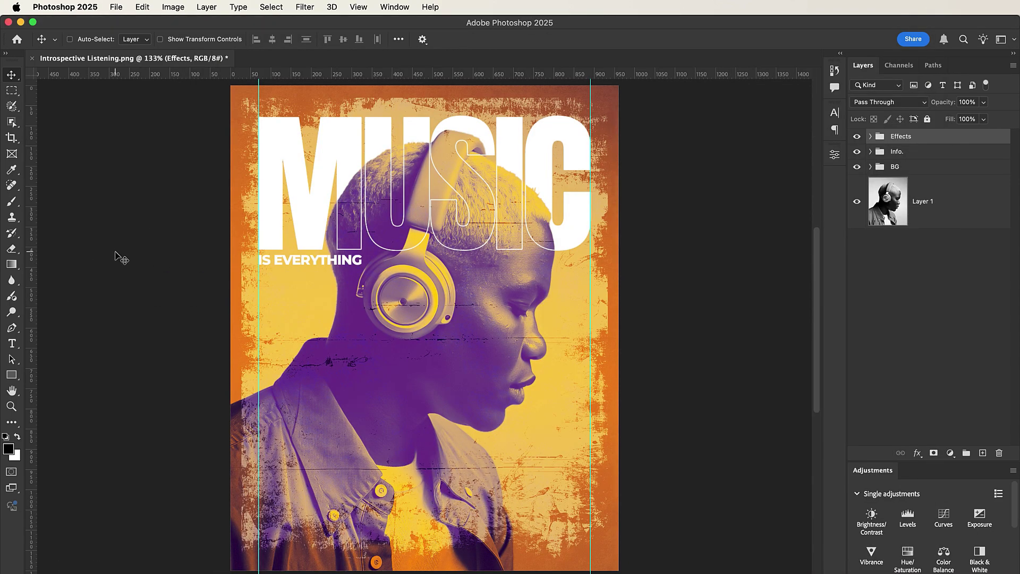
{"action": "scroll", "coordinate": [531, 440], "scroll_direction": "up", "scroll_amount": 5}
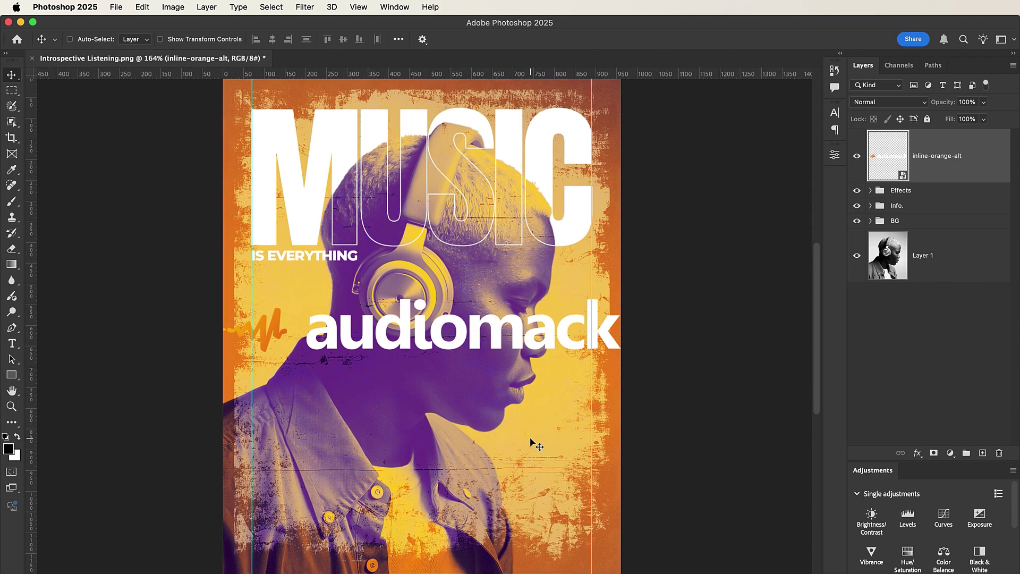
{"action": "scroll", "coordinate": [515, 345], "scroll_direction": "down", "scroll_amount": 5}
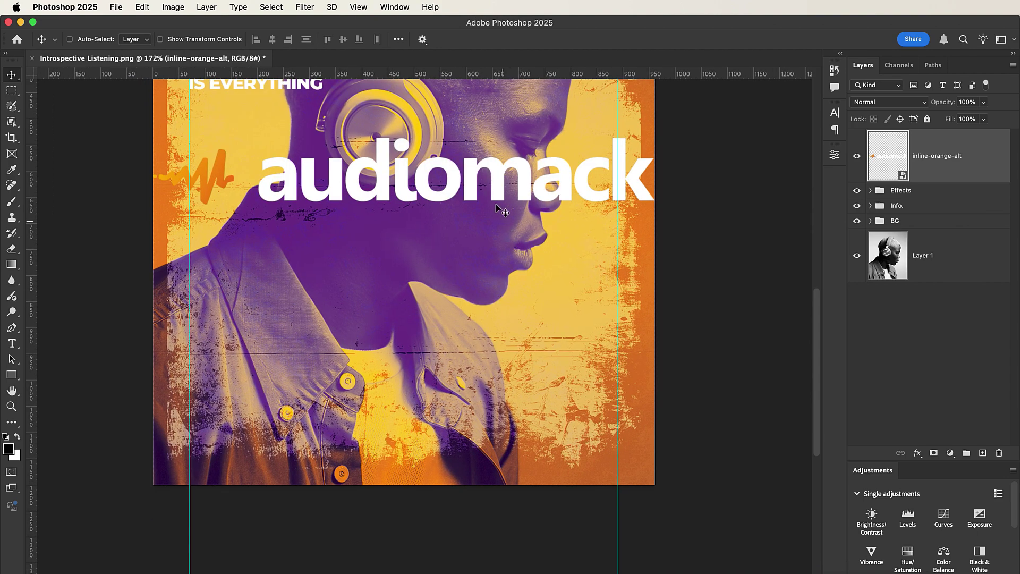
{"action": "left_click_drag", "start_coordinate": [499, 209], "coordinate": [495, 404]}
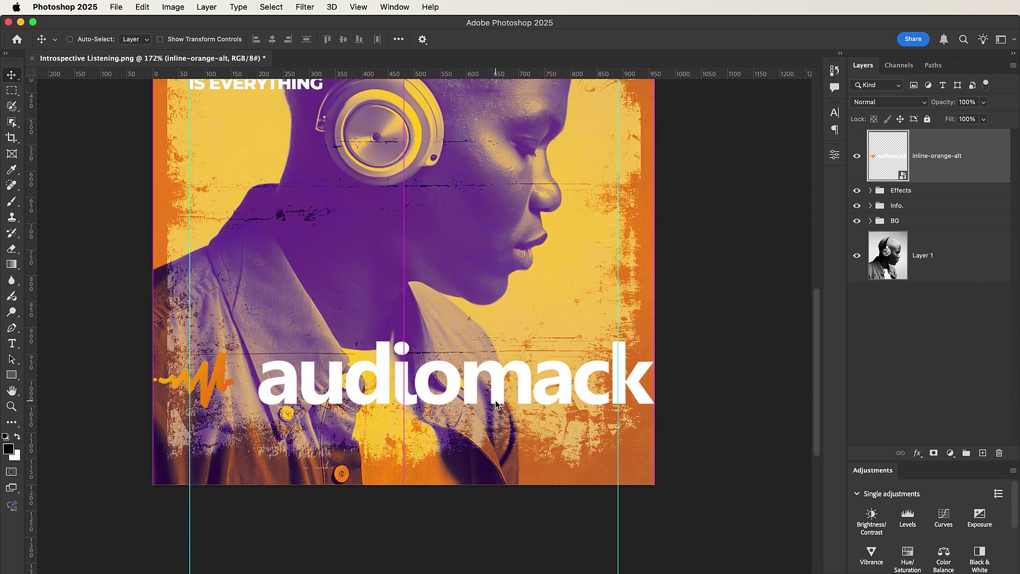
Scale the audiomack logo down to about a fifth and nudge it into the lower right corner
{"action": "key", "text": "super+t"}
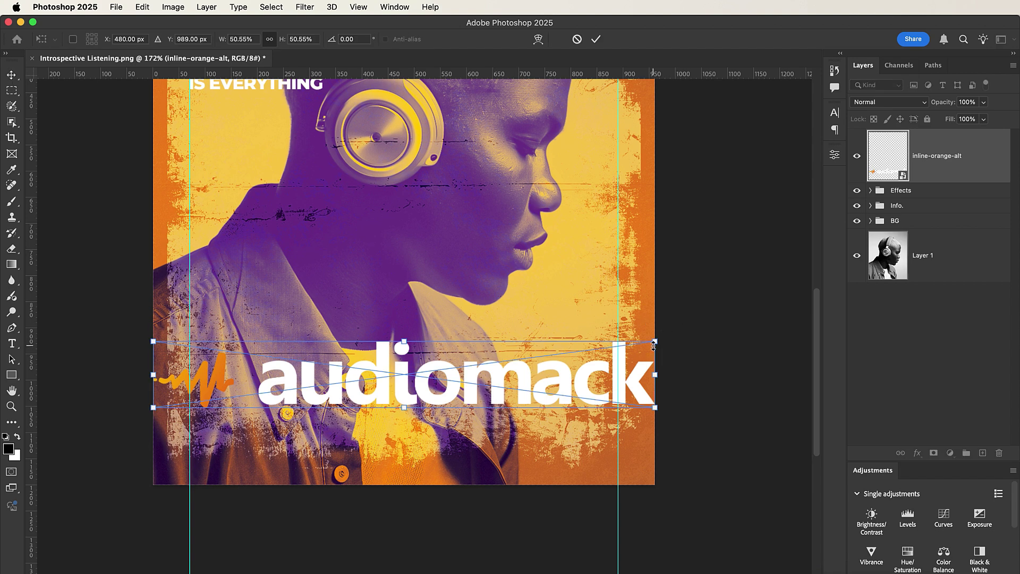
{"action": "left_click_drag", "start_coordinate": [653, 345], "coordinate": [575, 443]}
{"action": "left_click_drag", "start_coordinate": [423, 435], "coordinate": [437, 435]}
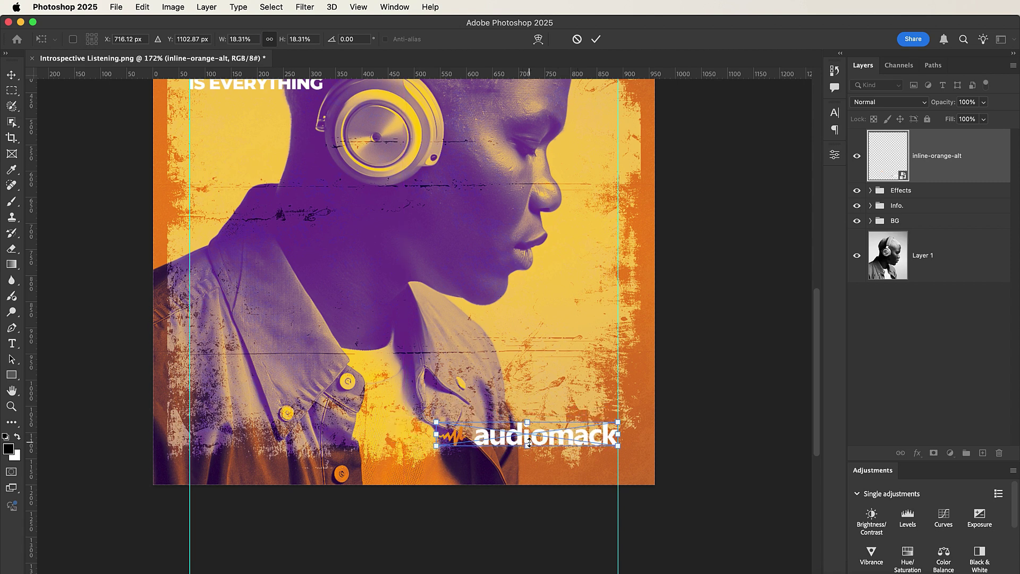
{"action": "key", "text": "Return"}
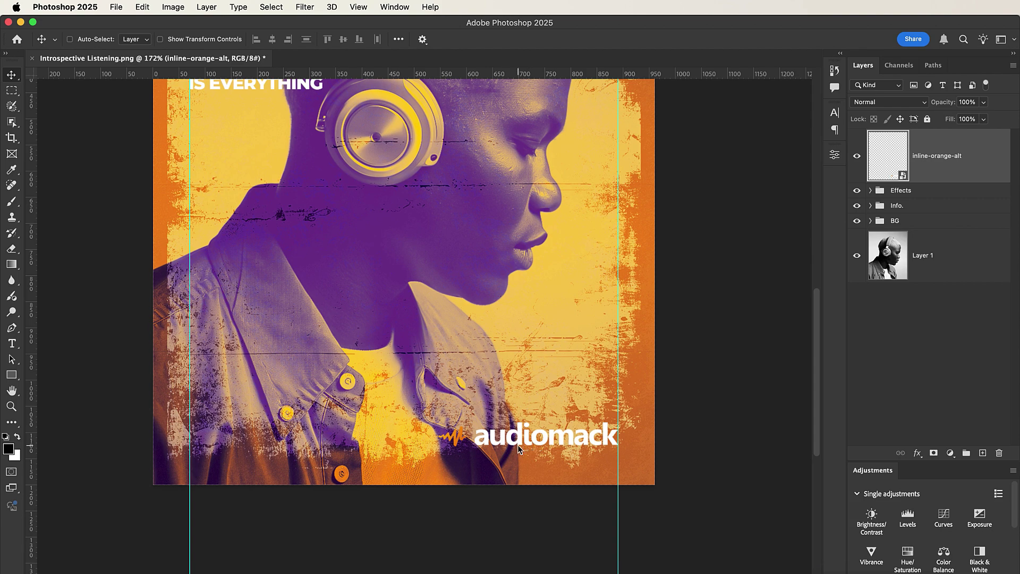
{"action": "key", "text": "Up"}
{"action": "key", "text": "Up"}
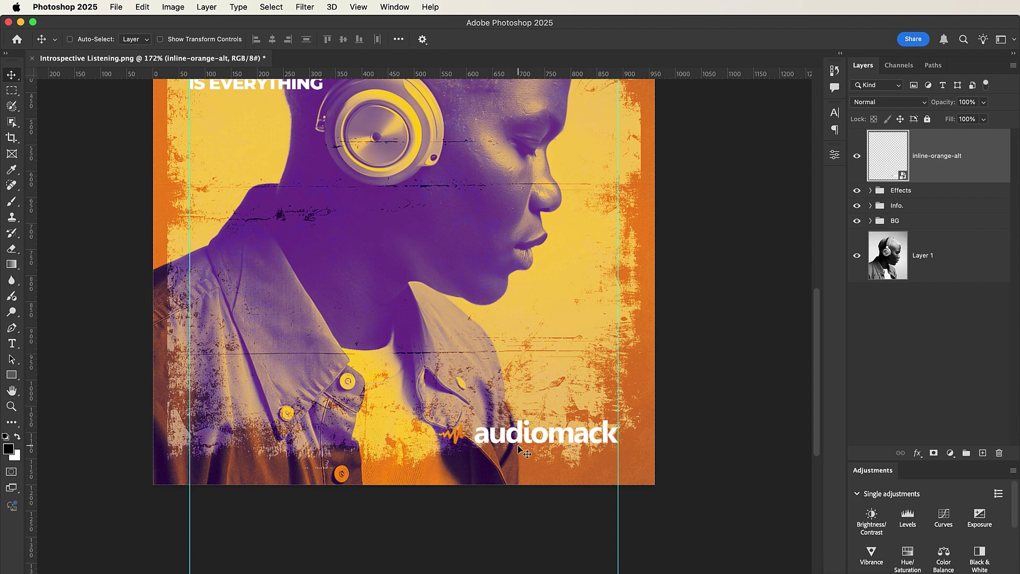
{"action": "scroll", "coordinate": [526, 475], "scroll_direction": "up", "scroll_amount": 5}
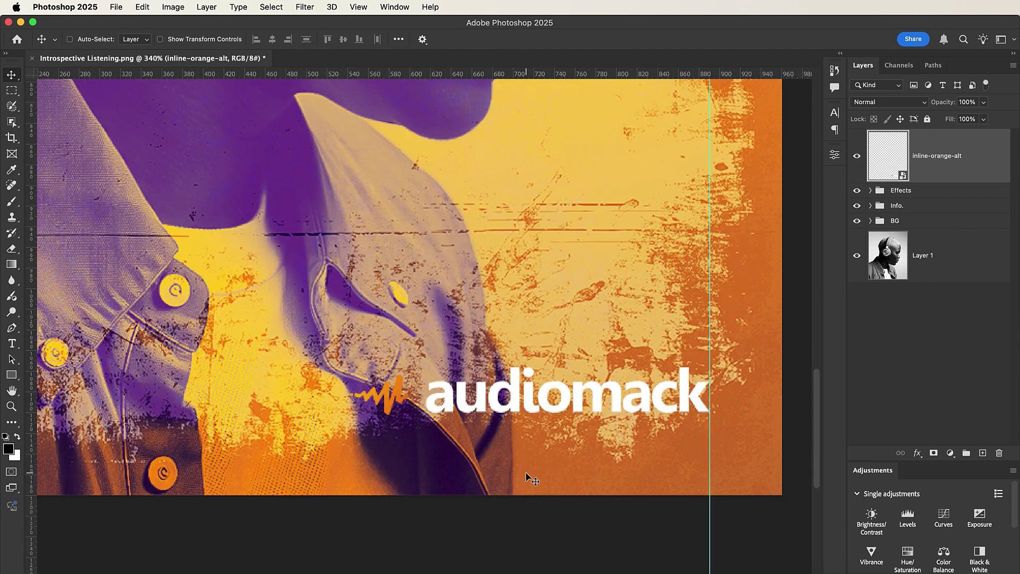
{"action": "scroll", "coordinate": [527, 476], "scroll_direction": "up", "scroll_amount": 1}
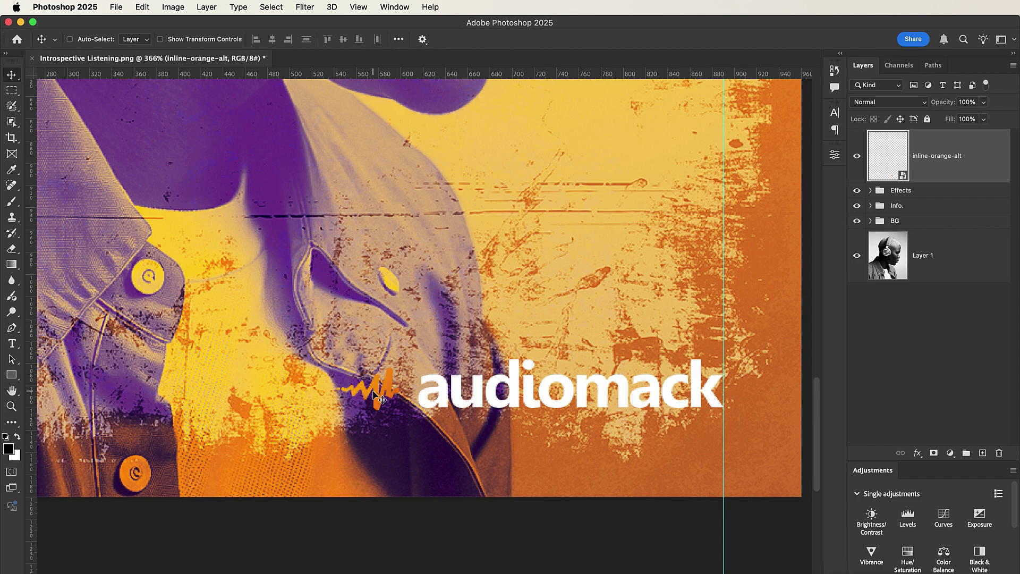
{"action": "key", "text": "Right"}
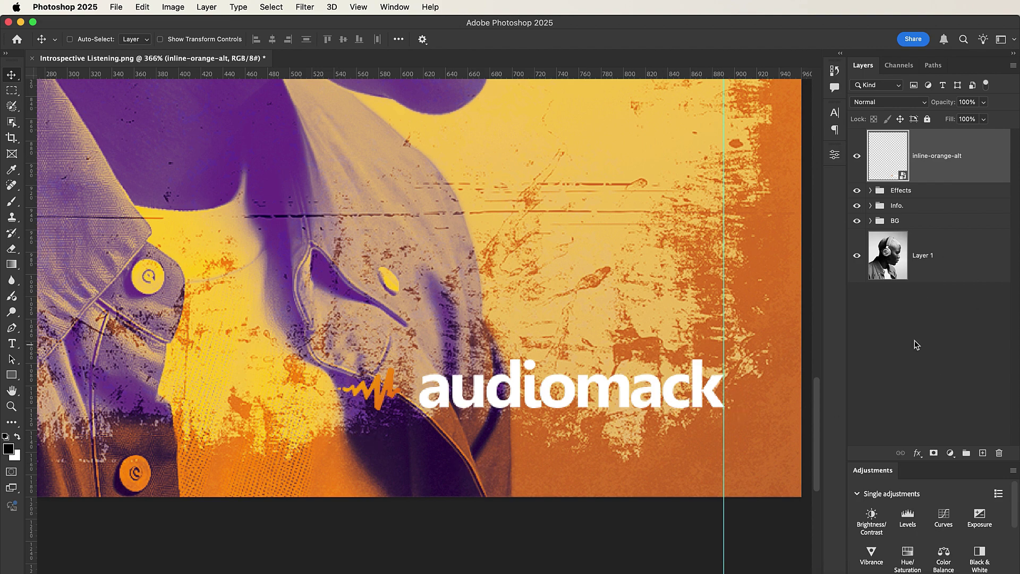
Add a white #ffffff Color Overlay to the audiomack logo
{"action": "left_click", "coordinate": [918, 453]}
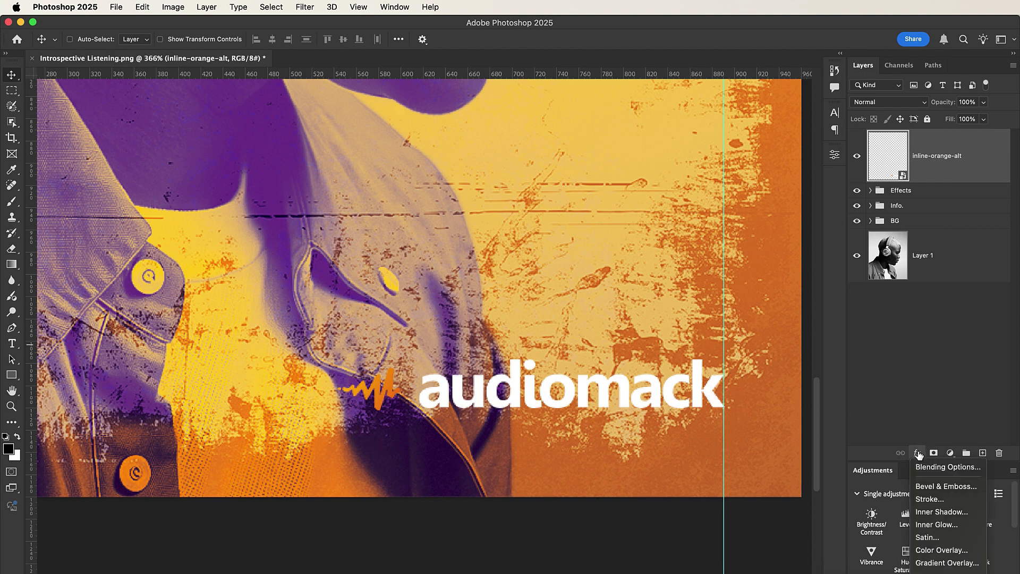
{"action": "left_click", "coordinate": [908, 523]}
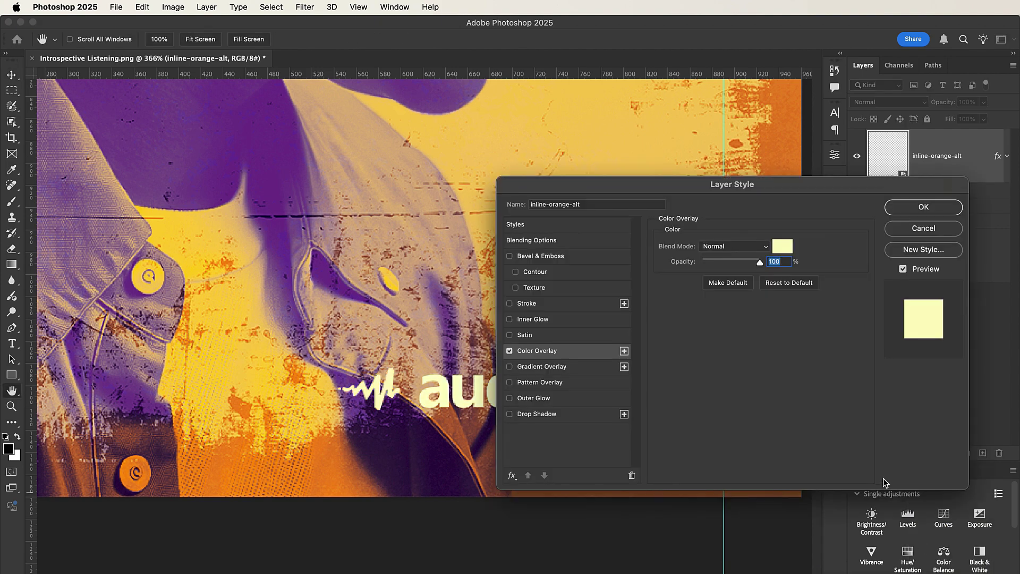
{"action": "left_click", "coordinate": [783, 246]}
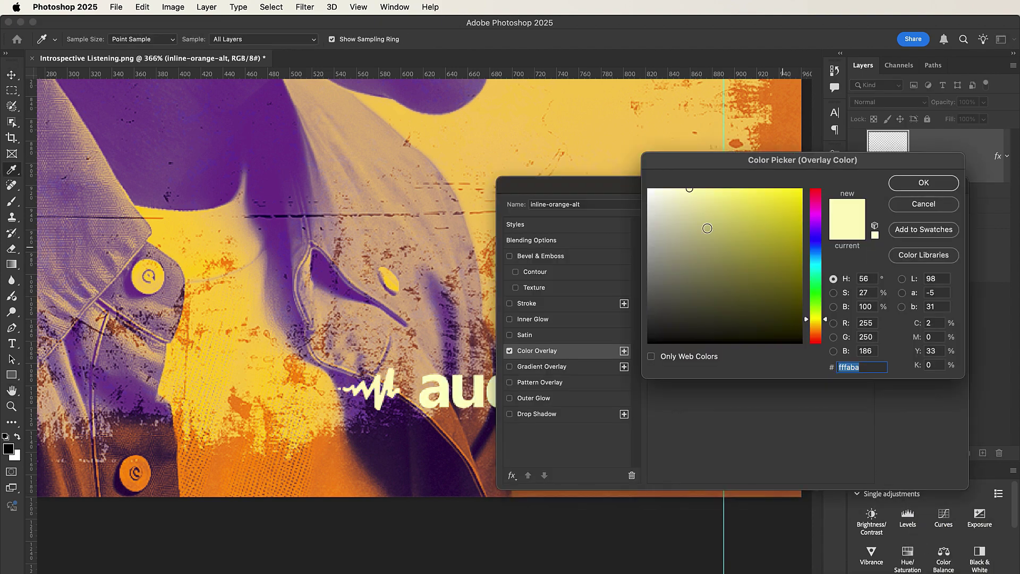
{"action": "left_click", "coordinate": [648, 190]}
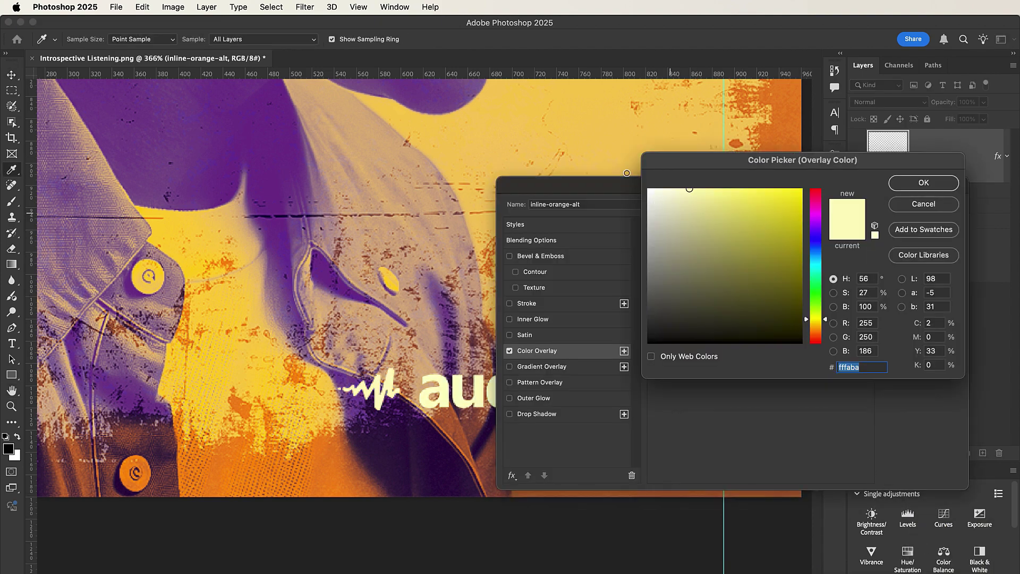
{"action": "left_click", "coordinate": [924, 185]}
{"action": "left_click", "coordinate": [924, 207]}
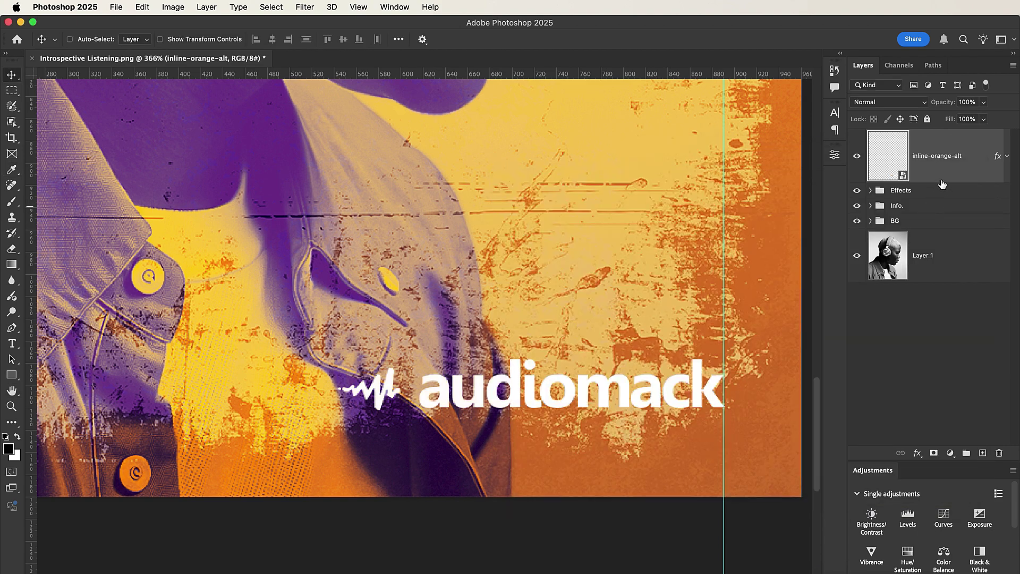
Put the logo layer in a group named Logo and collapse it
{"action": "key", "text": "super+g"}
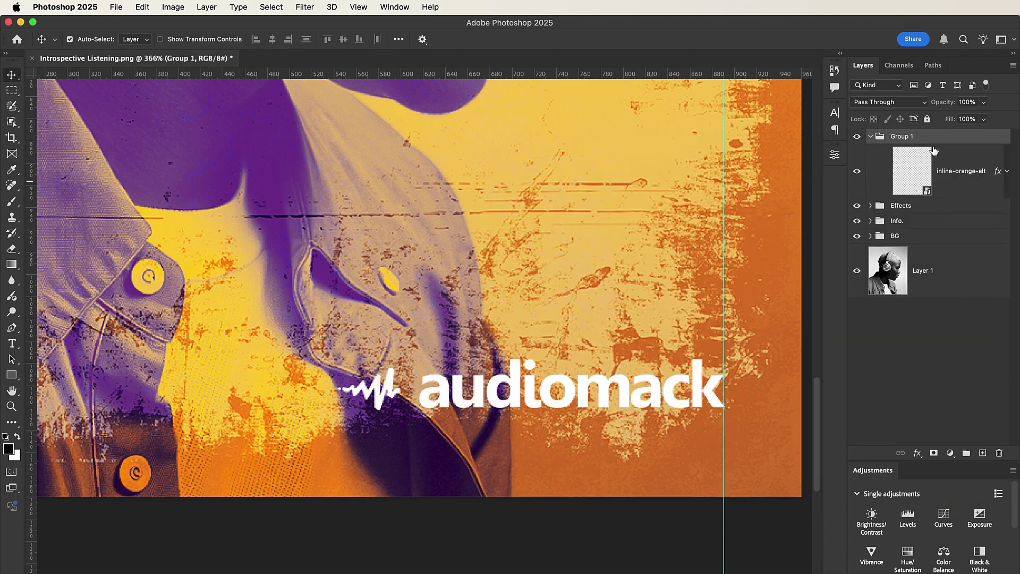
{"action": "double_click", "coordinate": [906, 137]}
{"action": "type", "text": "Logo"}
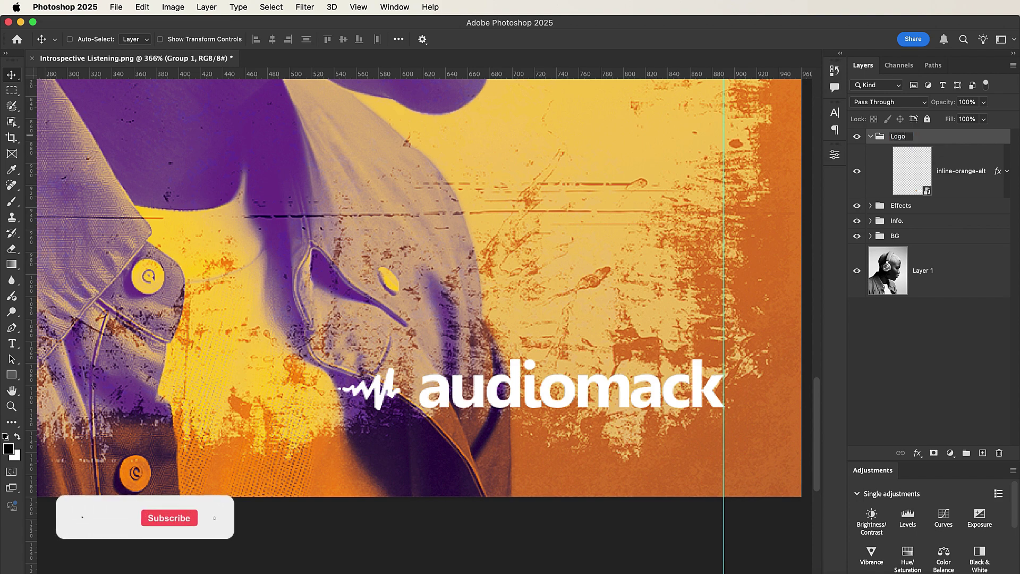
{"action": "key", "text": "Return"}
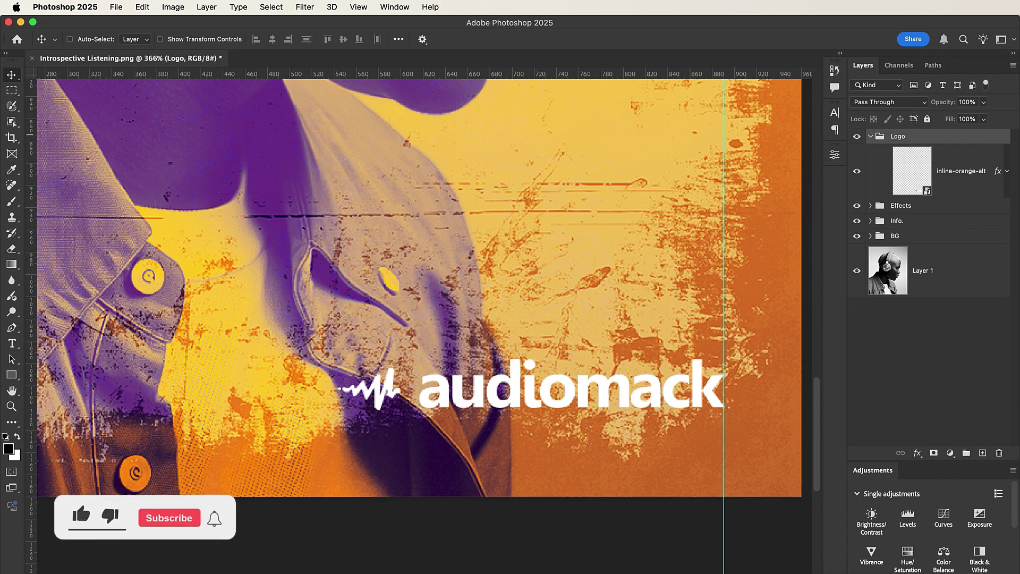
{"action": "left_click", "coordinate": [870, 137]}
{"action": "key", "text": "super+0"}
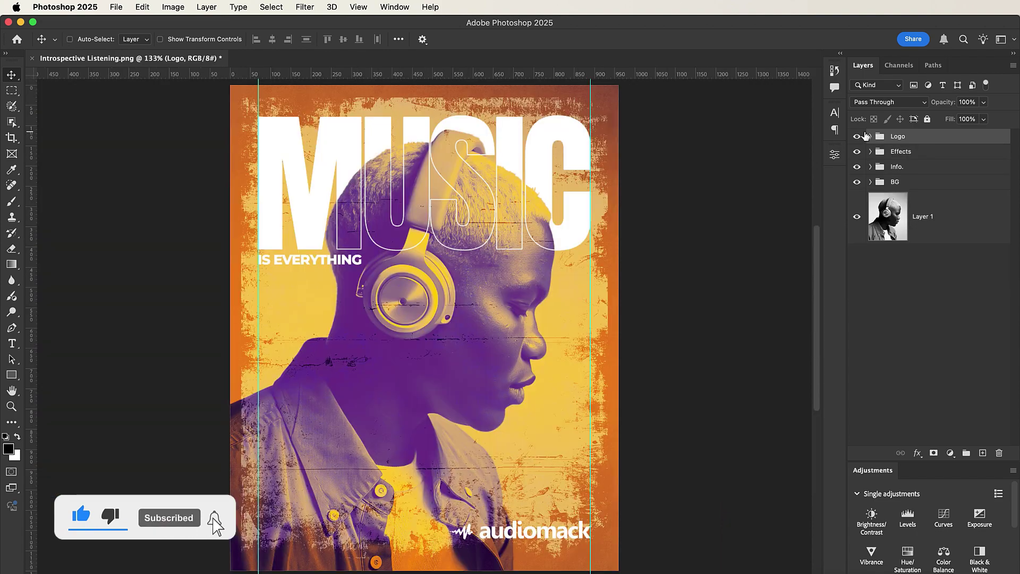